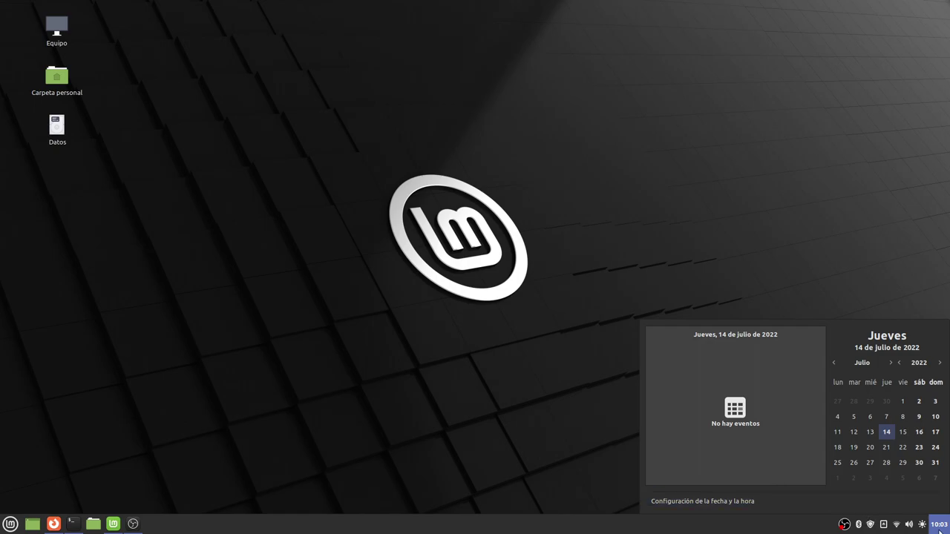
- Dismiss the calendar, bring up the terminal with the neofetch and inxi output, and place its window near the middle of the desktop
left_click(255, 359)
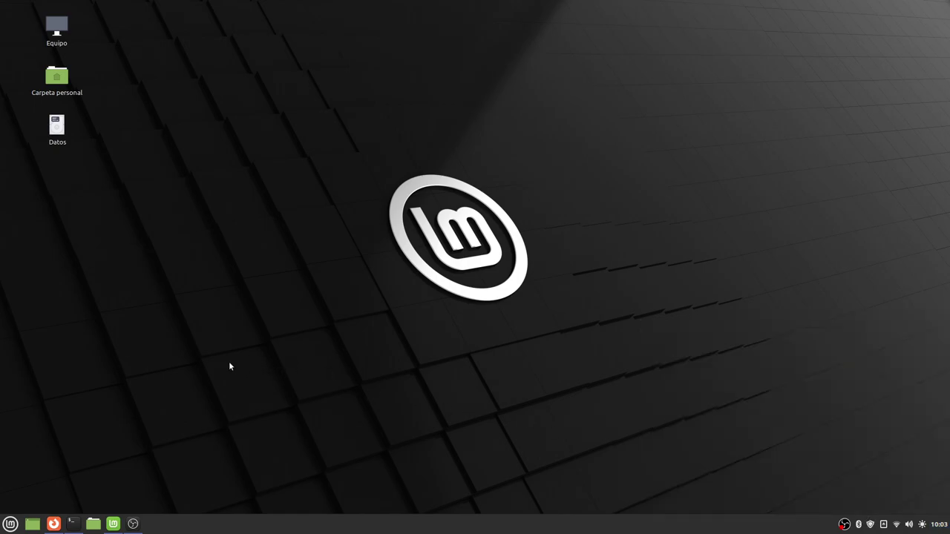
left_click(72, 524)
left_click_drag(602, 71, 700, 40)
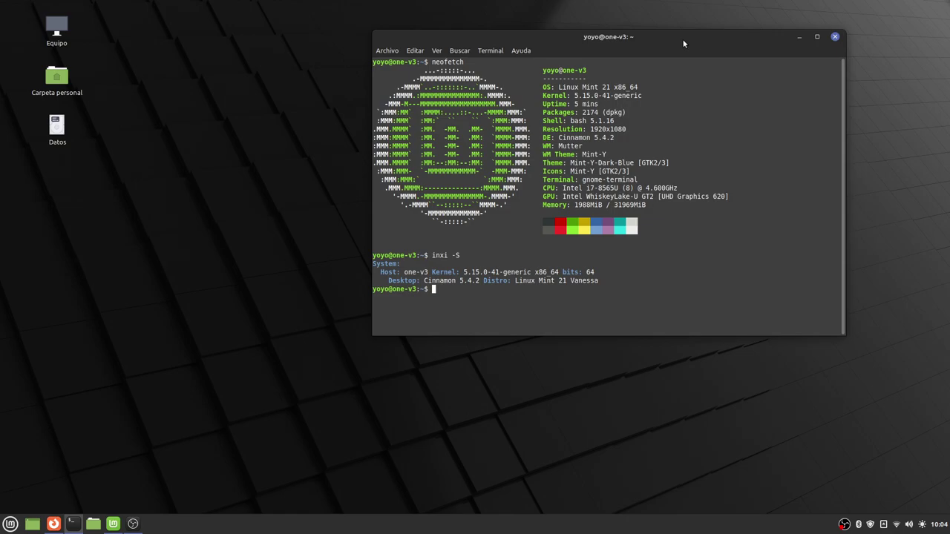
left_click_drag(717, 46, 569, 36)
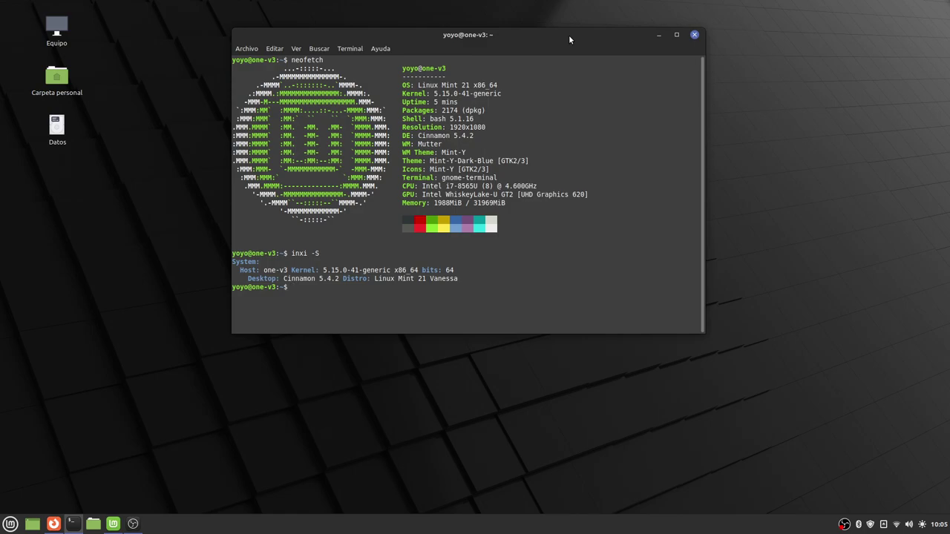
left_click_drag(611, 43, 646, 62)
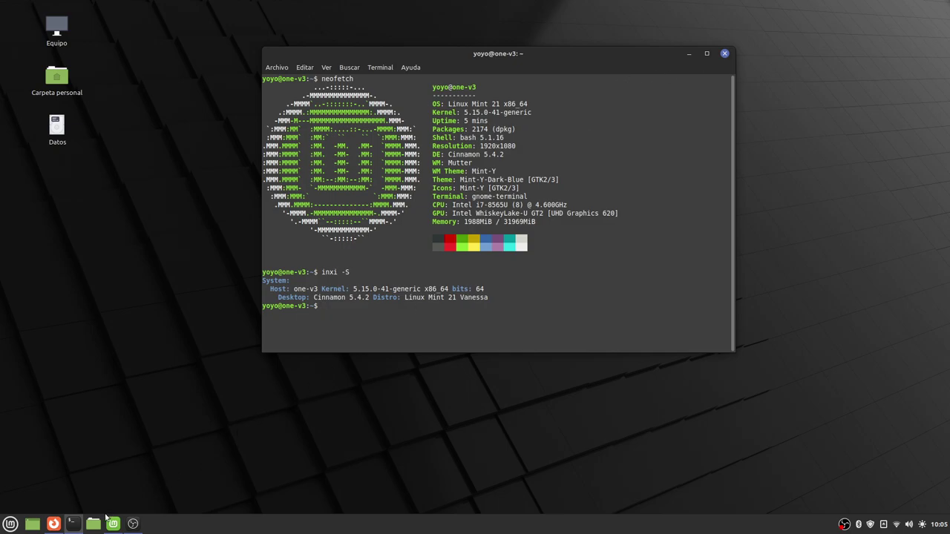
- Bring up the OBS recording window to check the running capture, and minimize it again
mouse_move(133, 524)
left_click(133, 479)
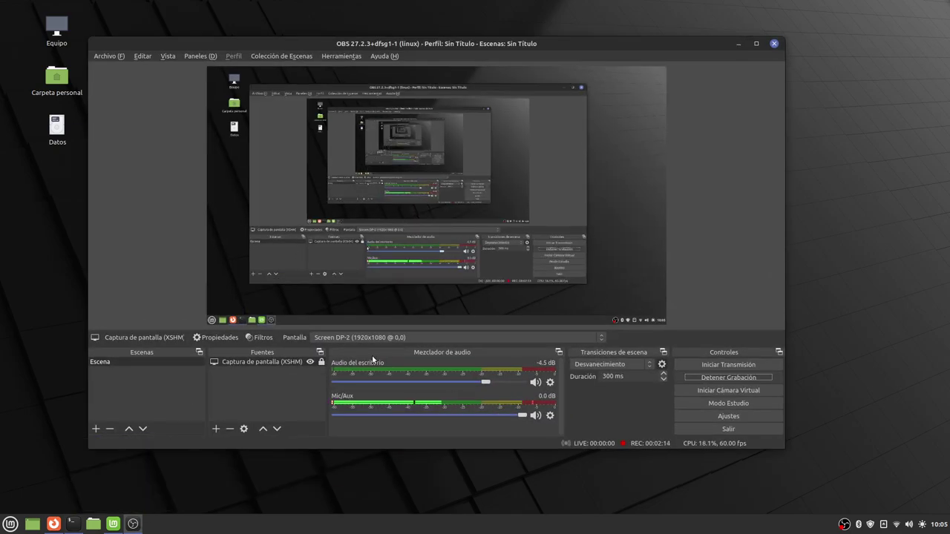
left_click(739, 43)
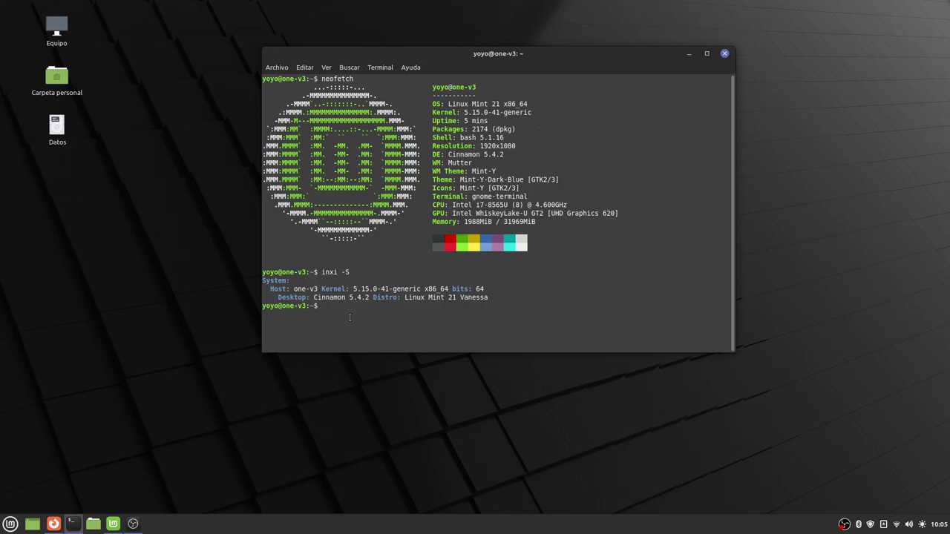
- Highlight the distro name "Linux Mint 21 Vanessa" in the terminal's inxi output, clear the selection and minimize the terminal
left_click_drag(492, 298, 405, 297)
left_click(438, 322)
left_click(688, 54)
- Switch to Firefox and read the Linux Adictos article on the Linux Mint 21 Beta down to its new features section
left_click(53, 524)
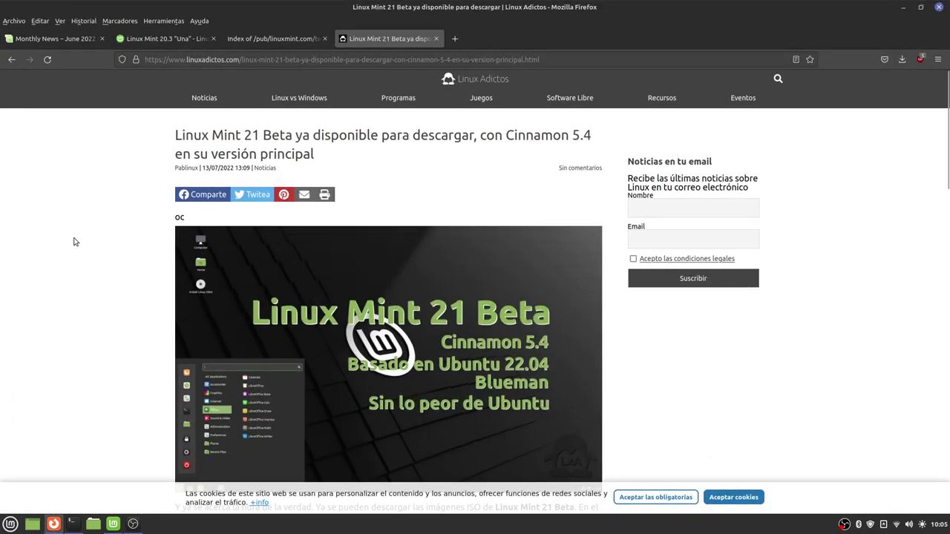
scroll(75, 242, "down", 4)
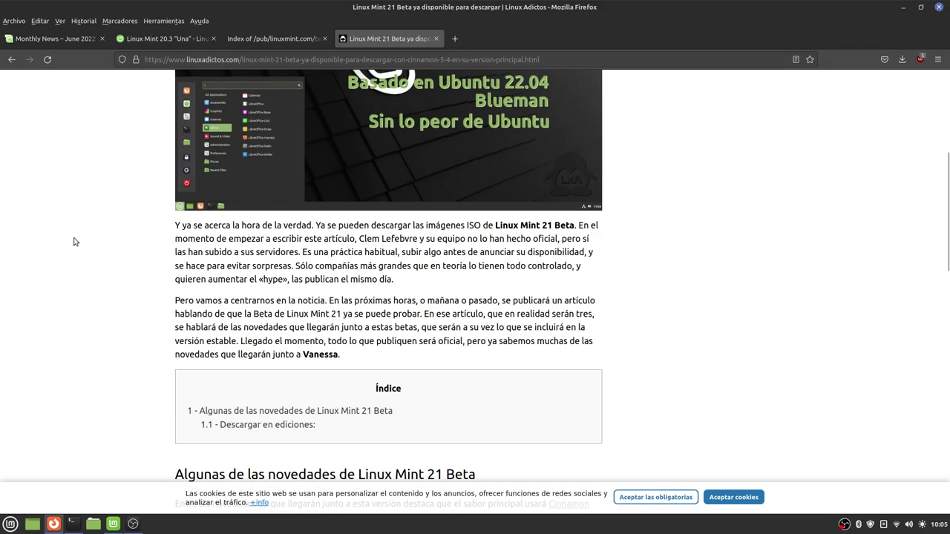
scroll(74, 241, "down", 2)
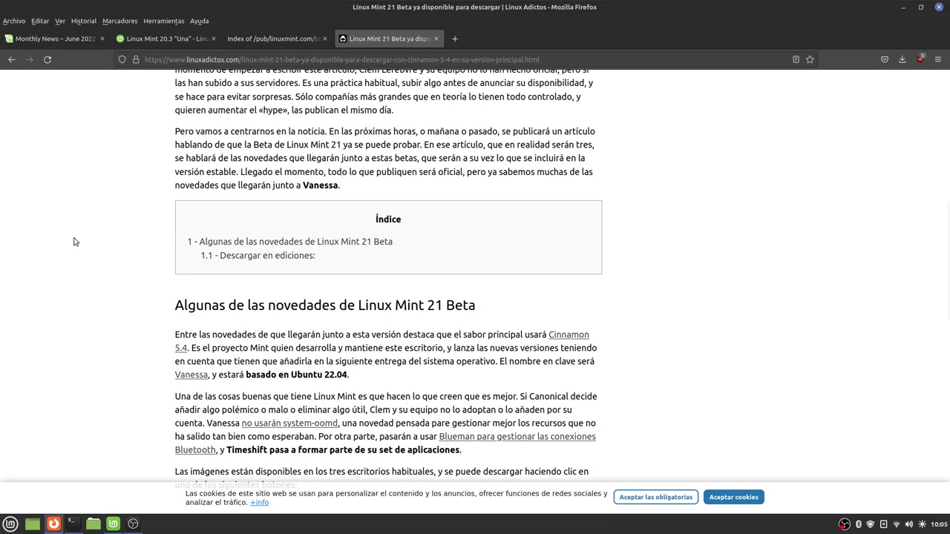
scroll(74, 242, "up", 4)
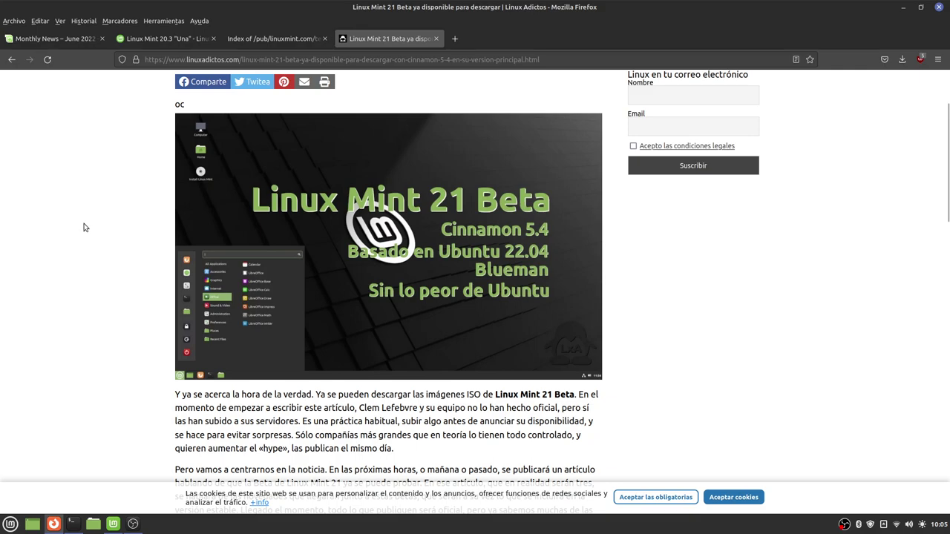
scroll(84, 227, "down", 2)
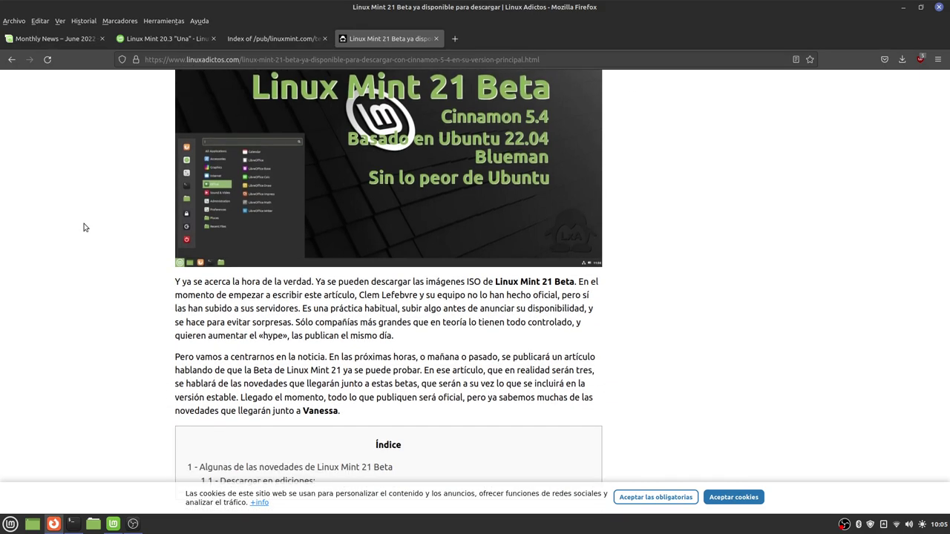
scroll(256, 326, "down", 3)
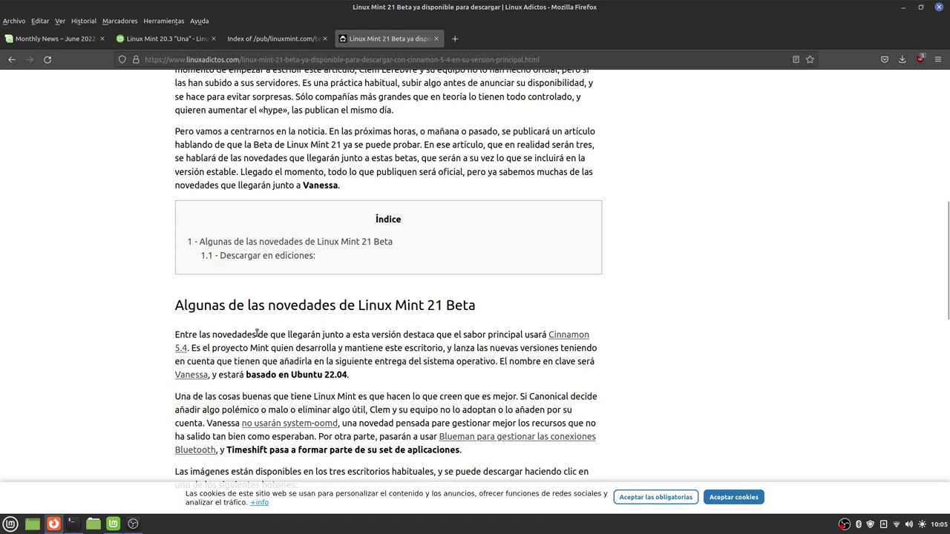
scroll(221, 311, "up", 3)
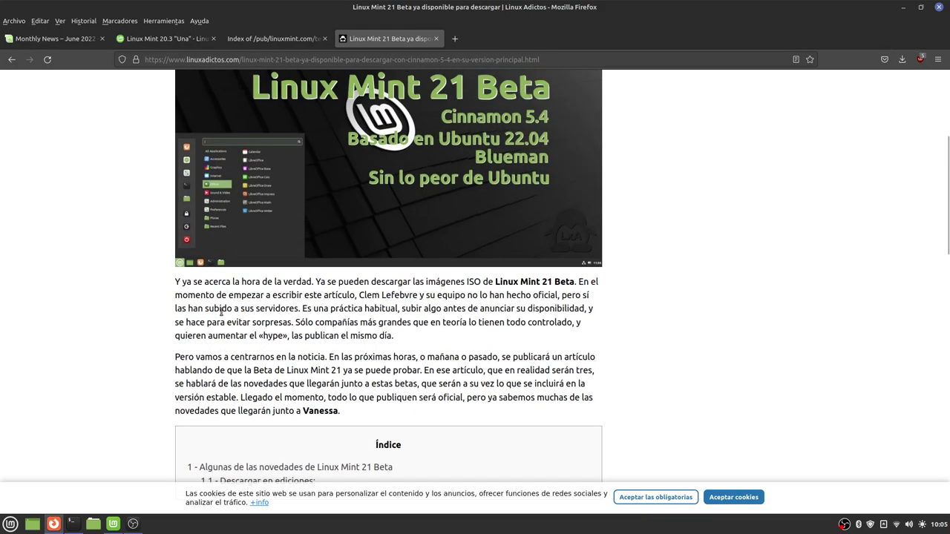
scroll(221, 312, "up", 1)
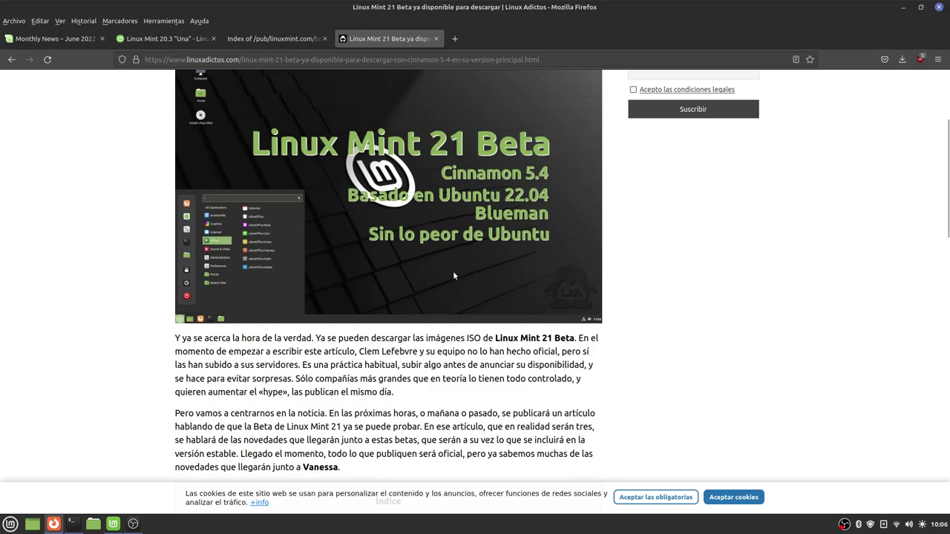
scroll(452, 271, "up", 3)
scroll(514, 251, "down", 3)
scroll(285, 228, "down", 3)
scroll(130, 253, "down", 3)
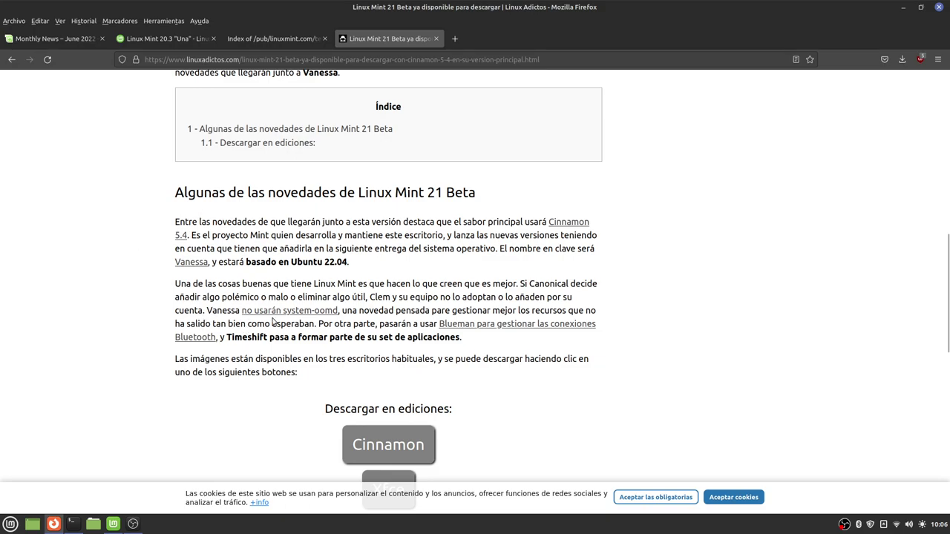
- Look at the linked article about not using systemd-oomd, and return to the beta article to view its download editions
left_click(315, 311)
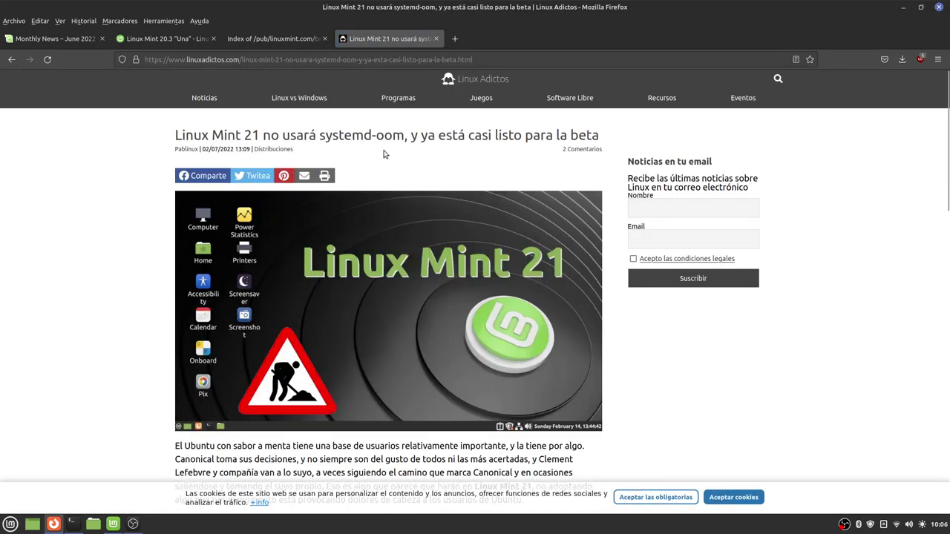
scroll(427, 156, "down", 5)
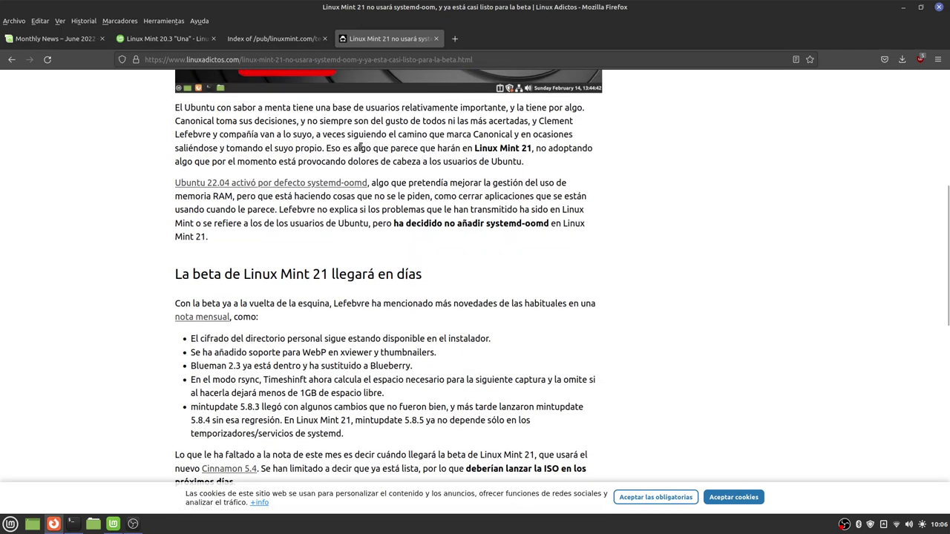
left_click(12, 59)
scroll(90, 216, "down", 4)
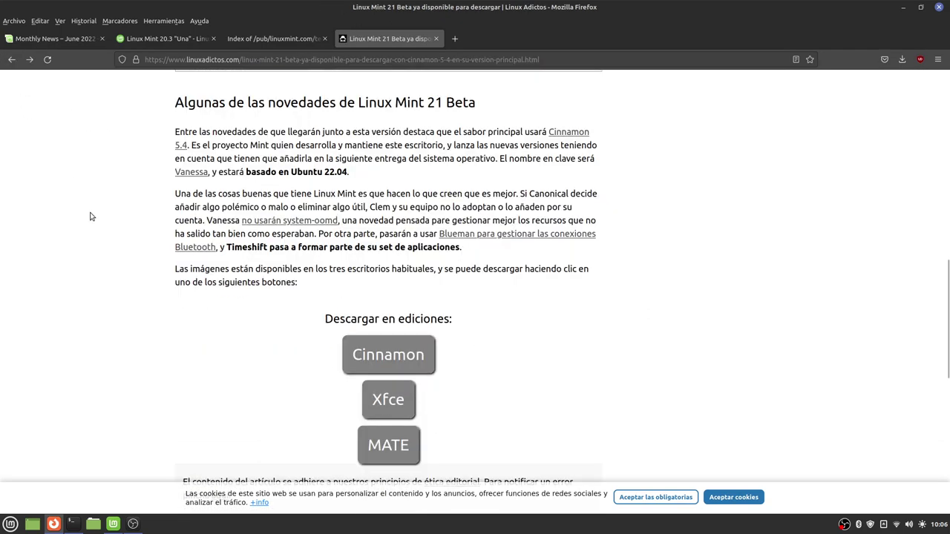
scroll(90, 216, "up", 10)
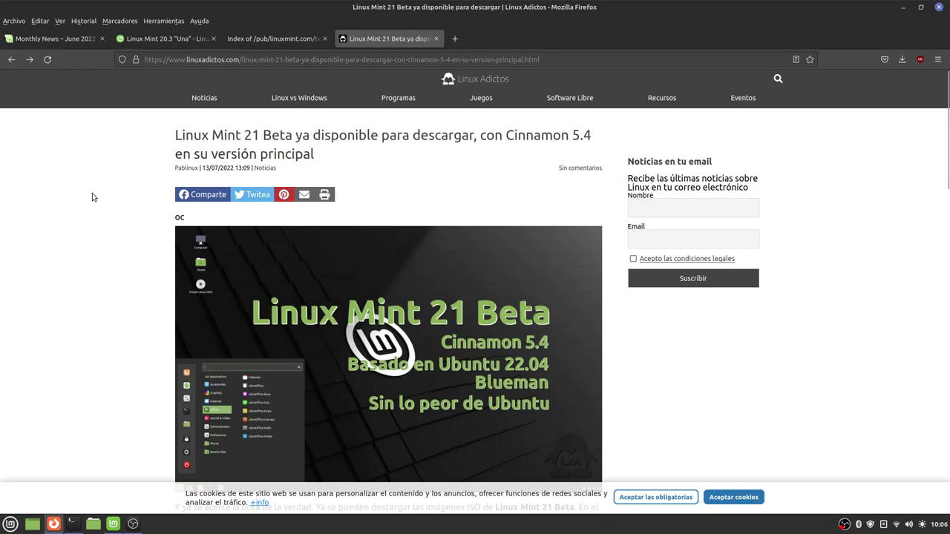
- Show the linuxmint.com/testing index on ftp.heanet.ie with the beta ISO files and its web address
left_click(272, 38)
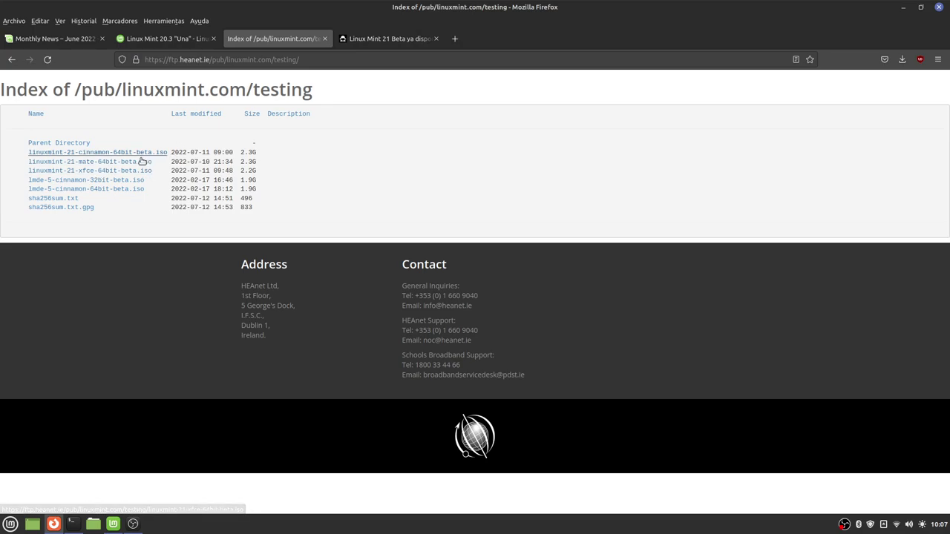
left_click(321, 60)
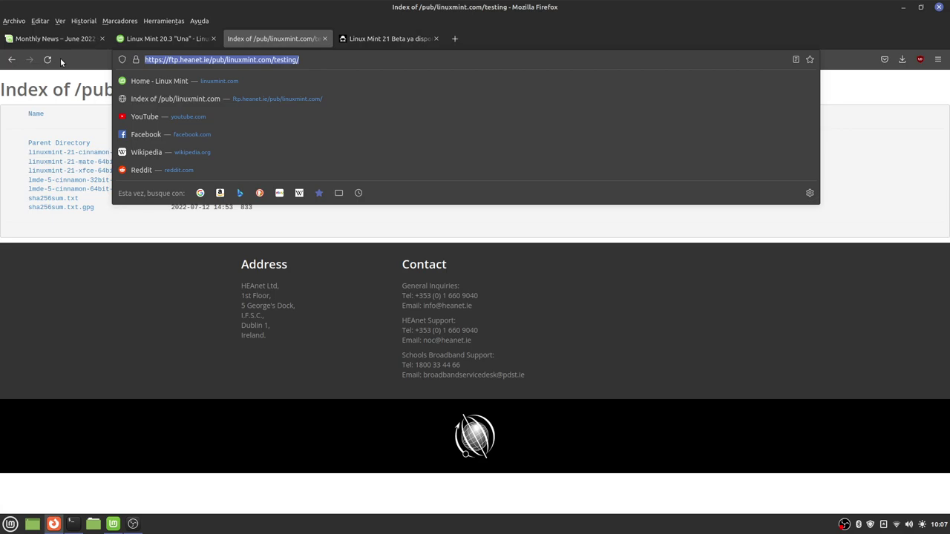
left_click(177, 363)
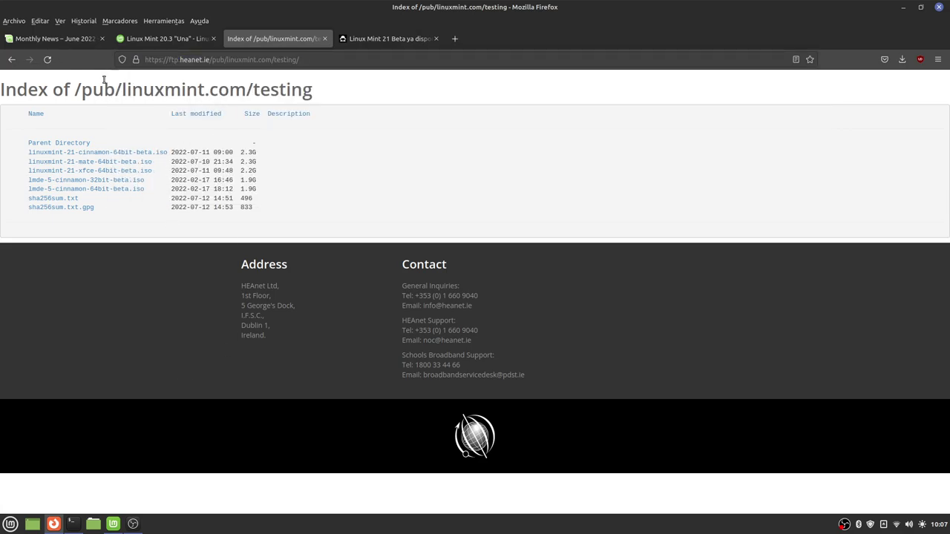
- Review the Linux Mint Blog's June 2022 Monthly News, highlighting the Blueman 2.3 line and automated updates advice, and minimize the browser
left_click(51, 41)
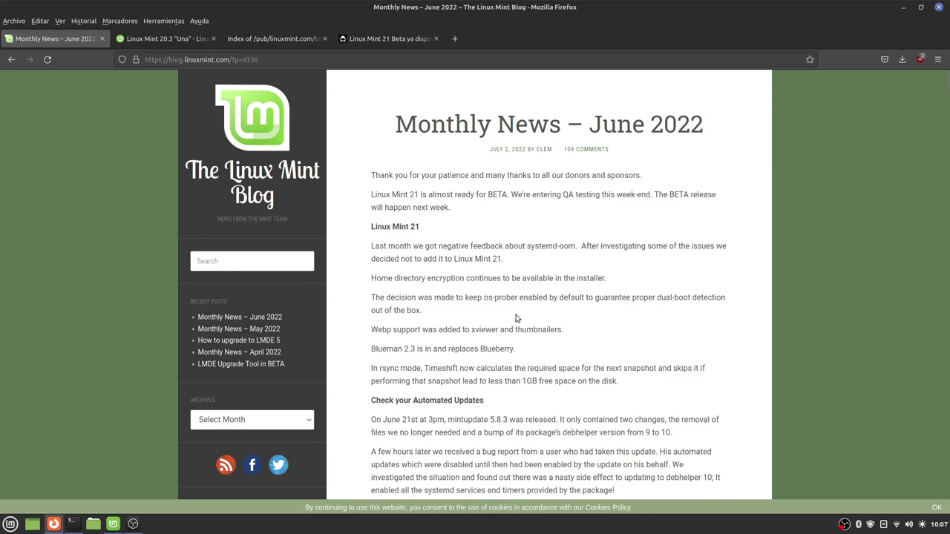
scroll(517, 311, "down", 3)
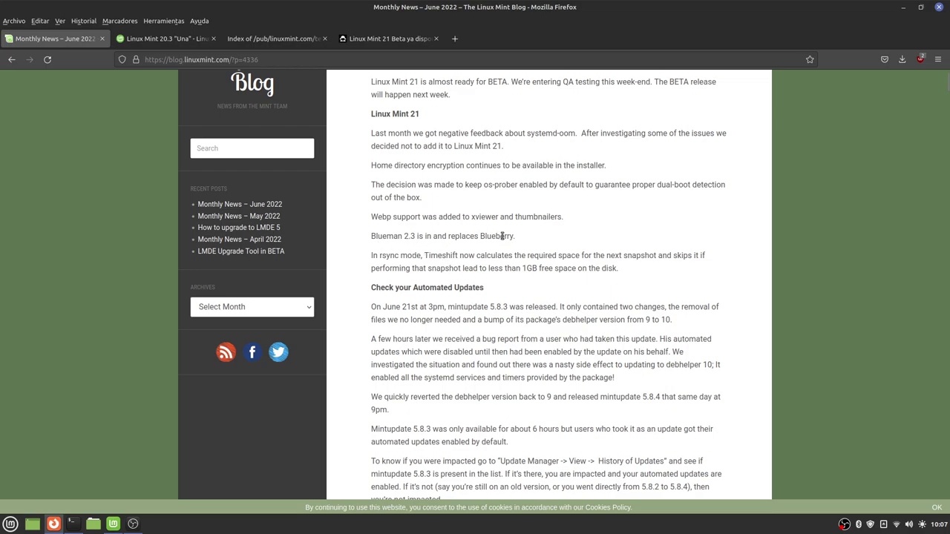
left_click_drag(521, 238, 363, 240)
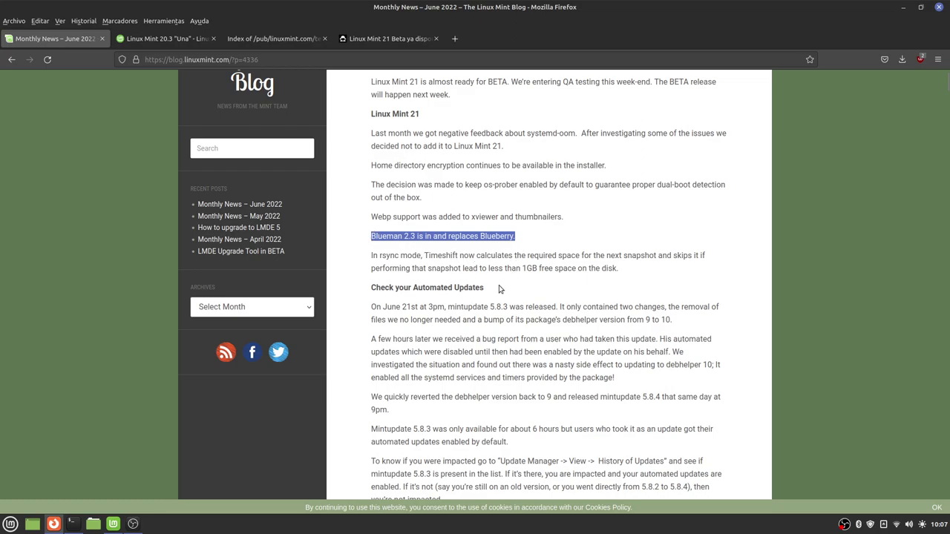
scroll(498, 277, "down", 4)
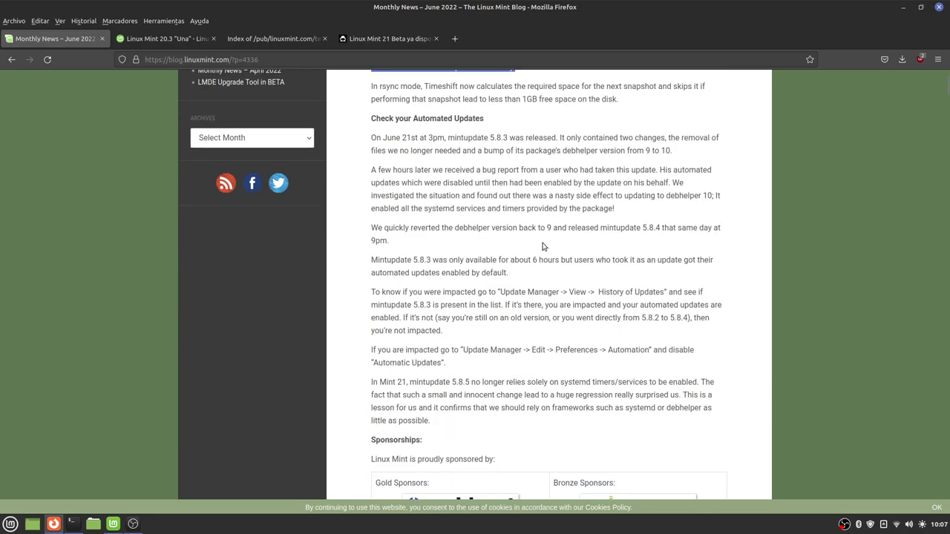
left_click_drag(463, 354, 434, 284)
scroll(434, 283, "down", 5)
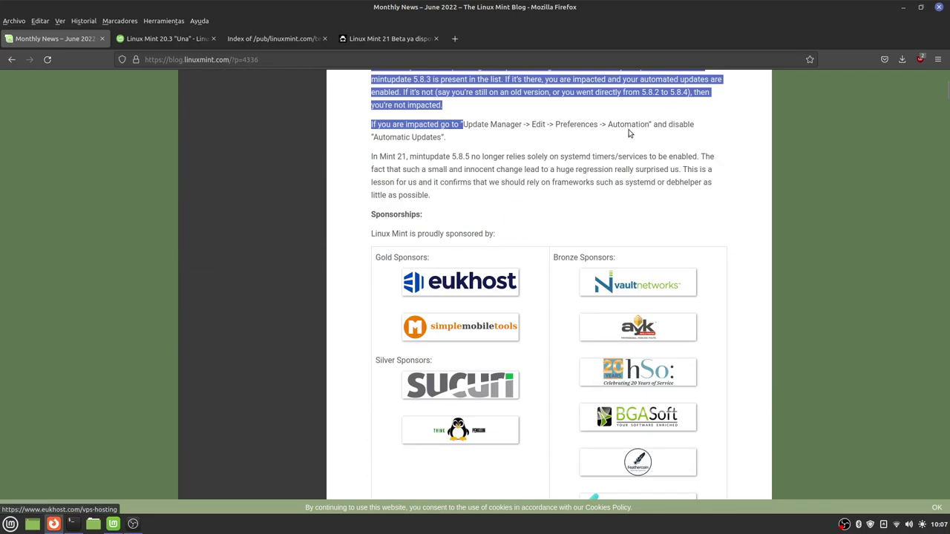
left_click(903, 8)
right_click(493, 106)
left_click(162, 464)
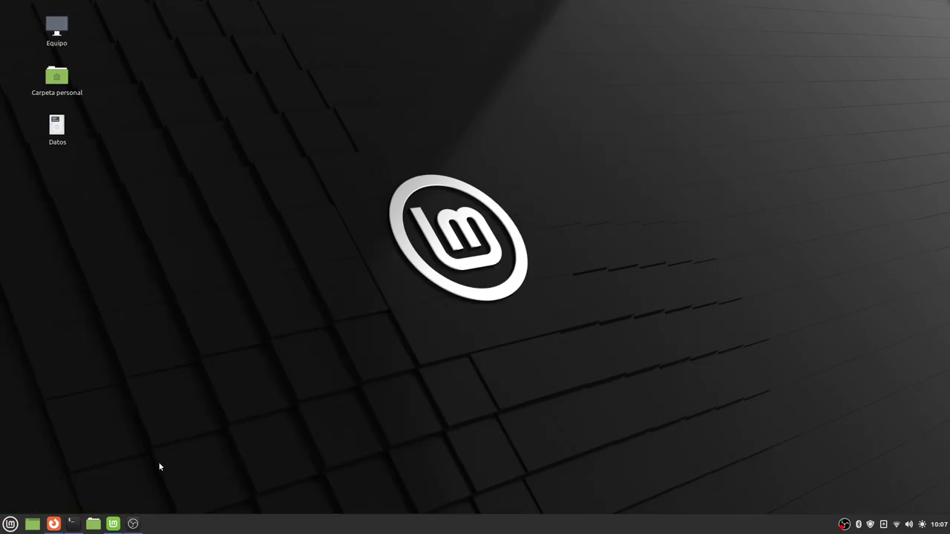
- Open the system settings and enlarge and reposition the window so the Apariencia, Preferencias and Hardware categories fit
left_click(10, 524)
left_click(26, 344)
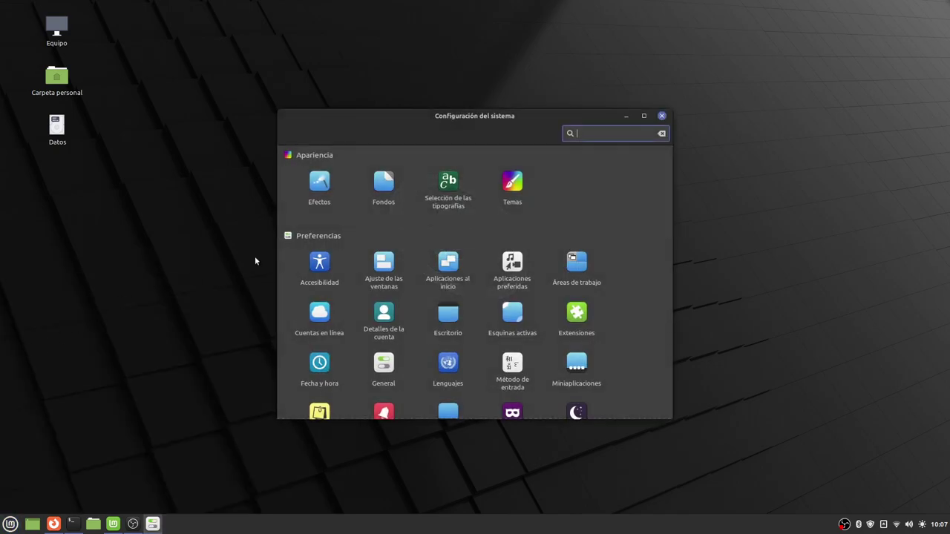
left_click_drag(531, 122, 335, 66)
left_click_drag(498, 364, 780, 483)
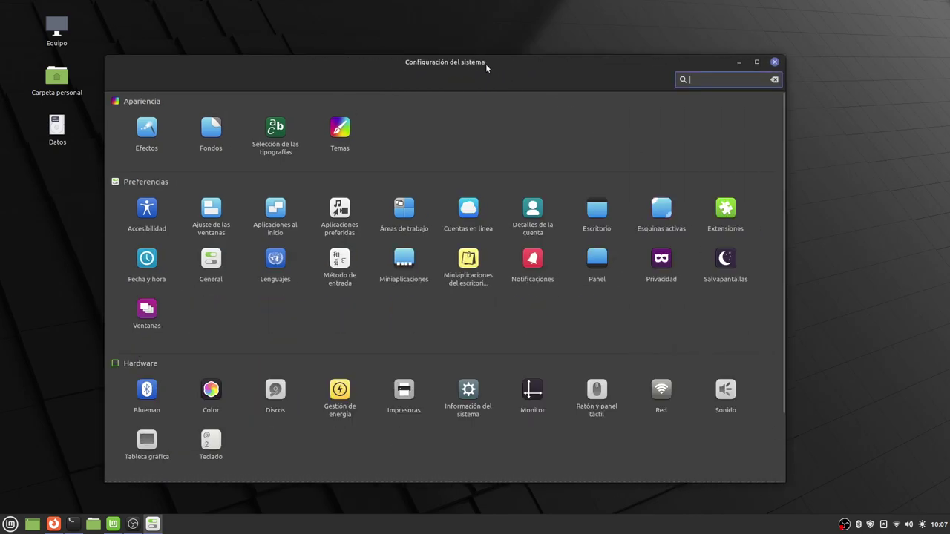
left_click_drag(485, 63, 536, 49)
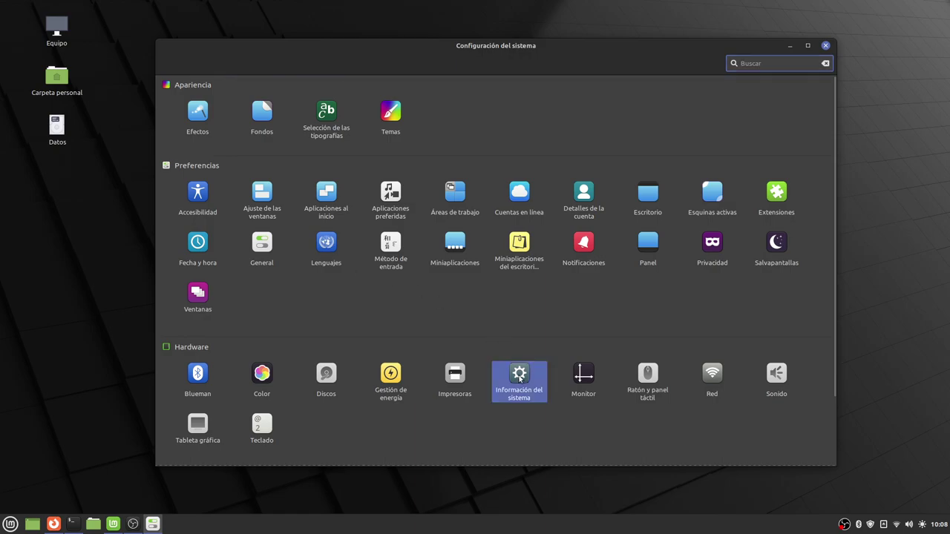
- Open Información del sistema and widen and reposition its window to examine the operating system, Cinnamon, kernel and hardware details
left_click(517, 375)
left_click_drag(388, 42, 556, 69)
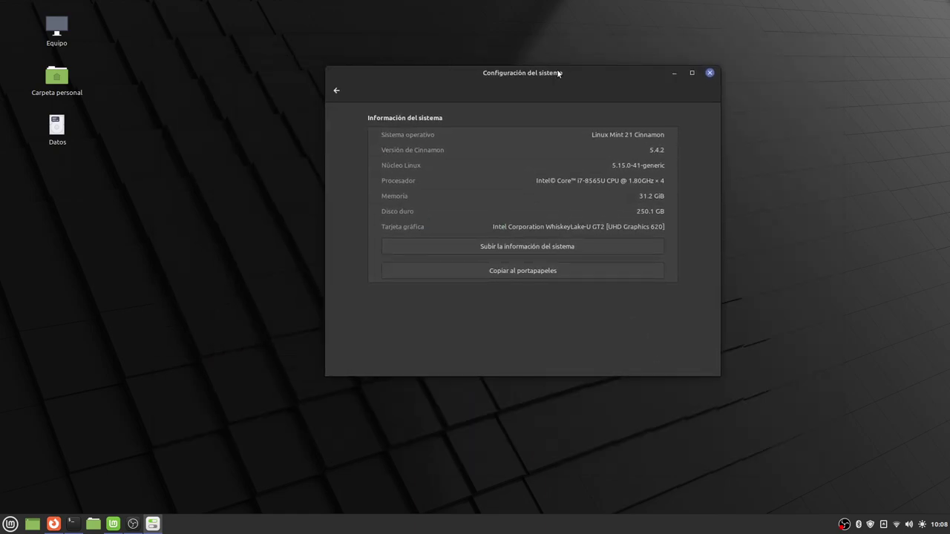
left_click_drag(556, 69, 346, 53)
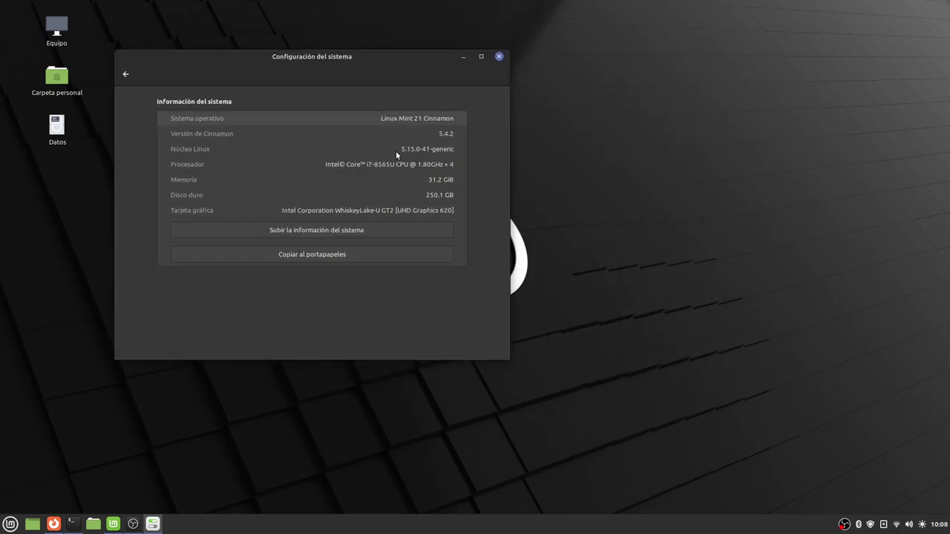
left_click_drag(509, 359, 865, 457)
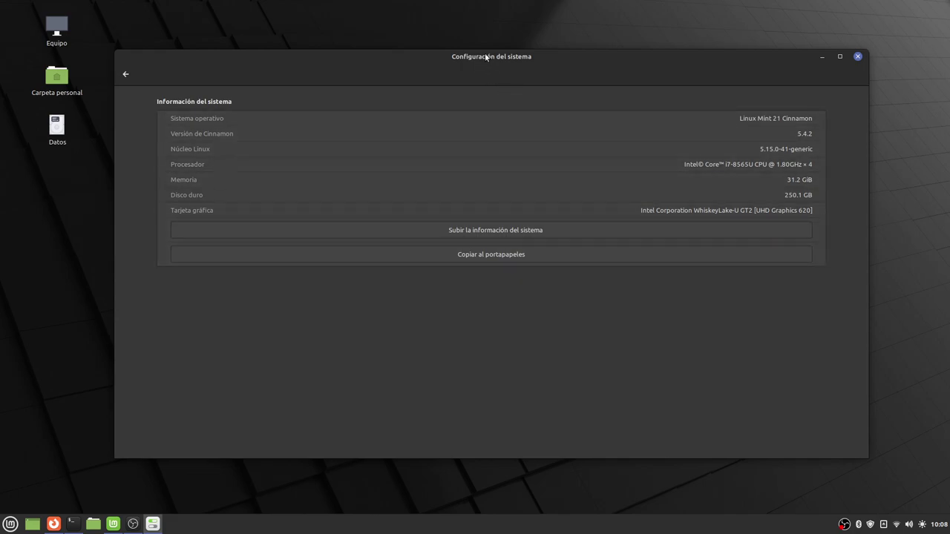
left_click_drag(486, 57, 537, 83)
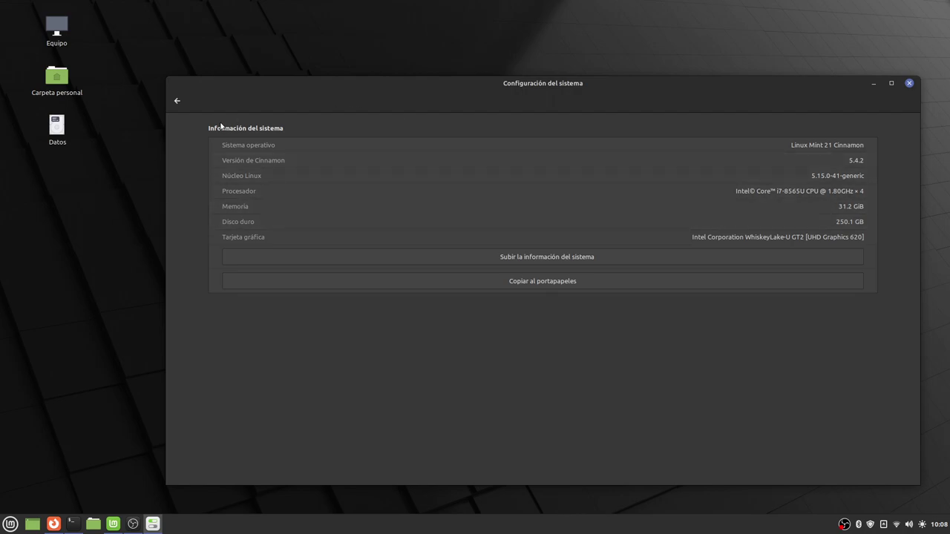
- Open the Fondos settings, display the Vanessa wallpaper collection, and reposition and enlarge the window to fit all its thumbnails
left_click(177, 101)
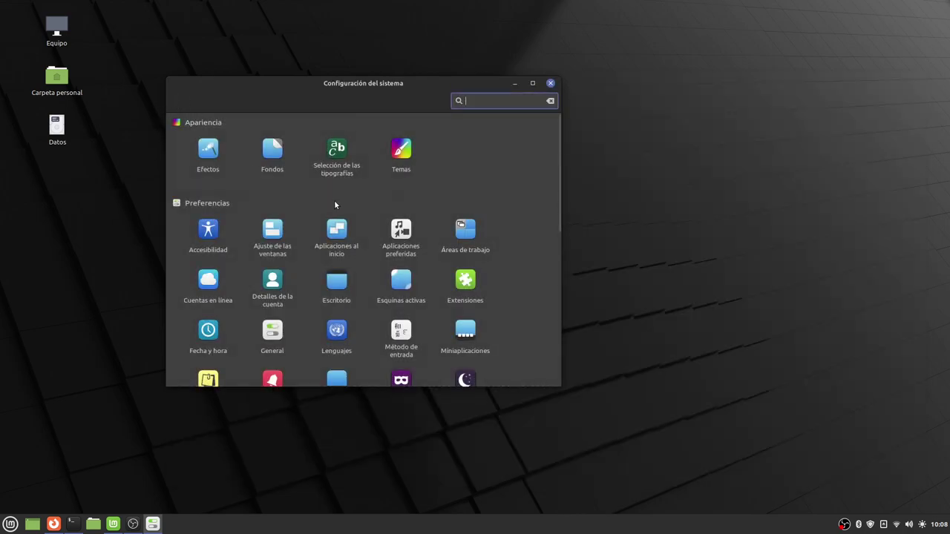
left_click(271, 156)
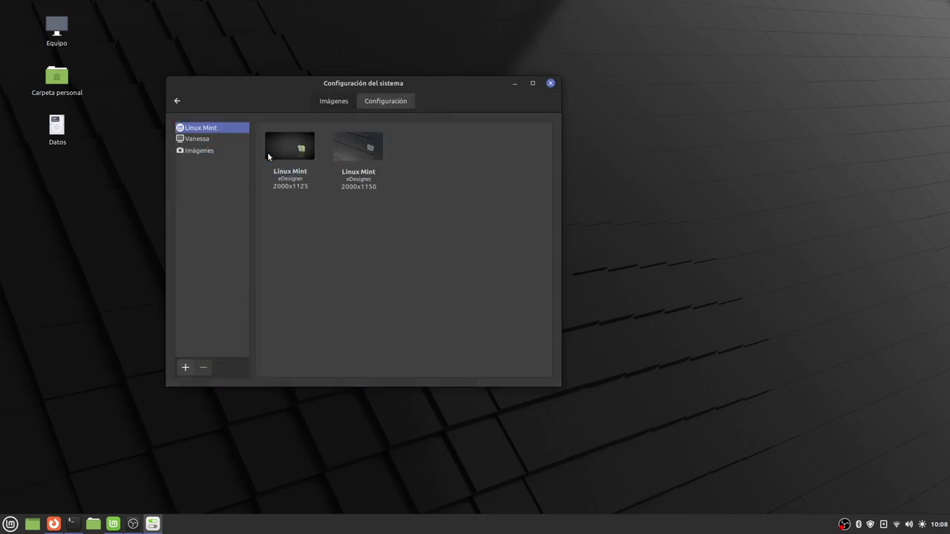
left_click_drag(297, 87, 291, 73)
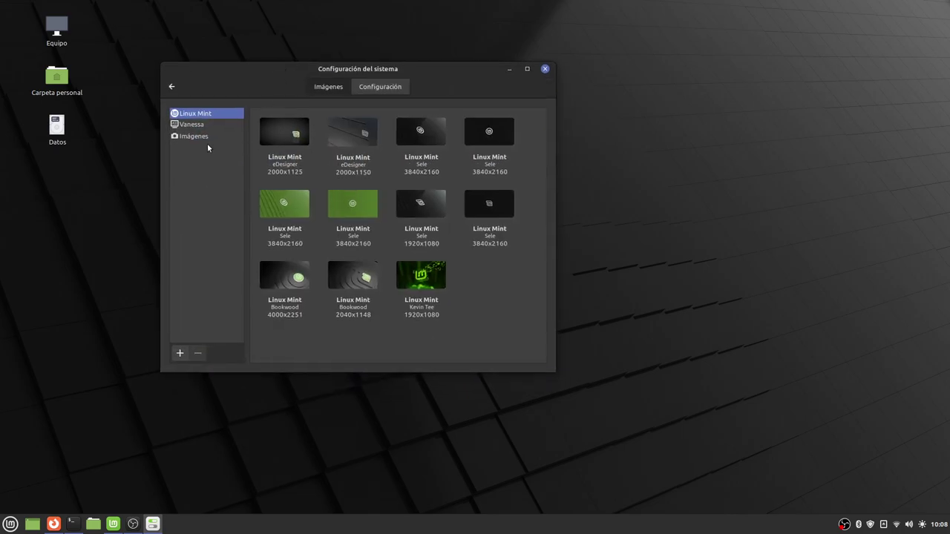
left_click(190, 125)
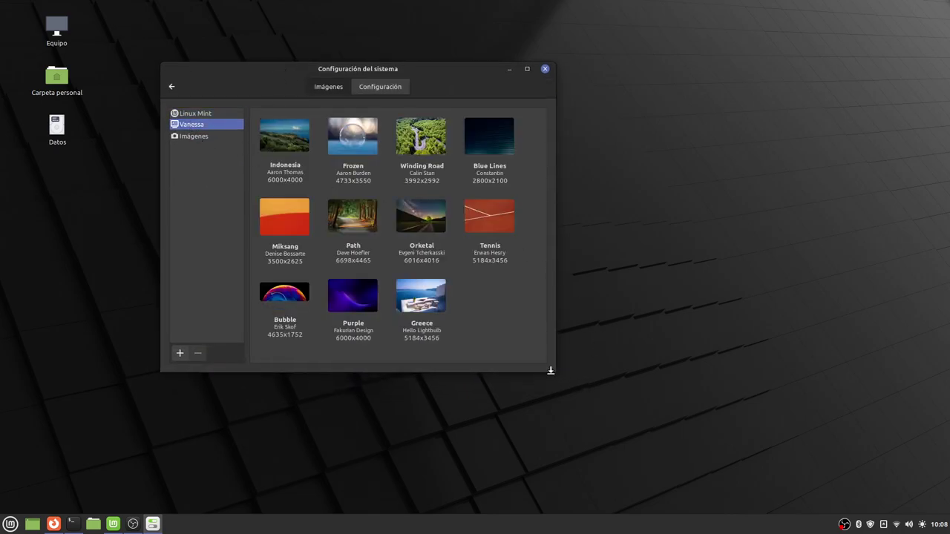
left_click_drag(549, 372, 808, 445)
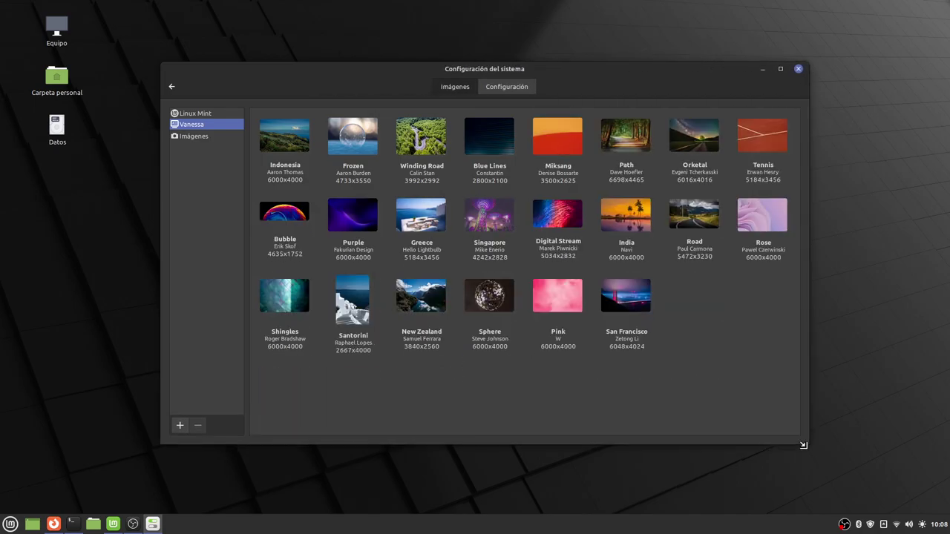
- Preview the Purple and Road wallpapers from the Vanessa collection on the desktop and set Purple as the background
left_click(359, 224)
left_click_drag(601, 95, 524, 83)
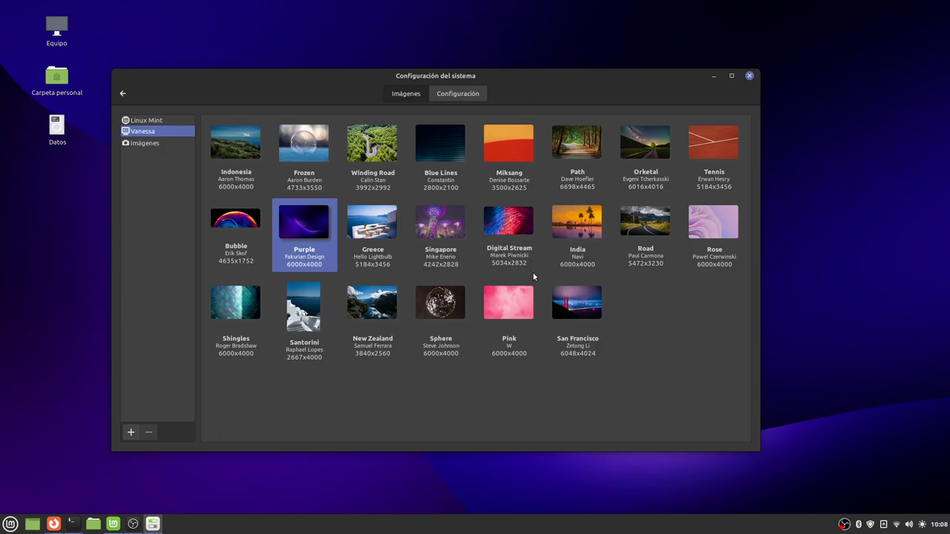
left_click(635, 236)
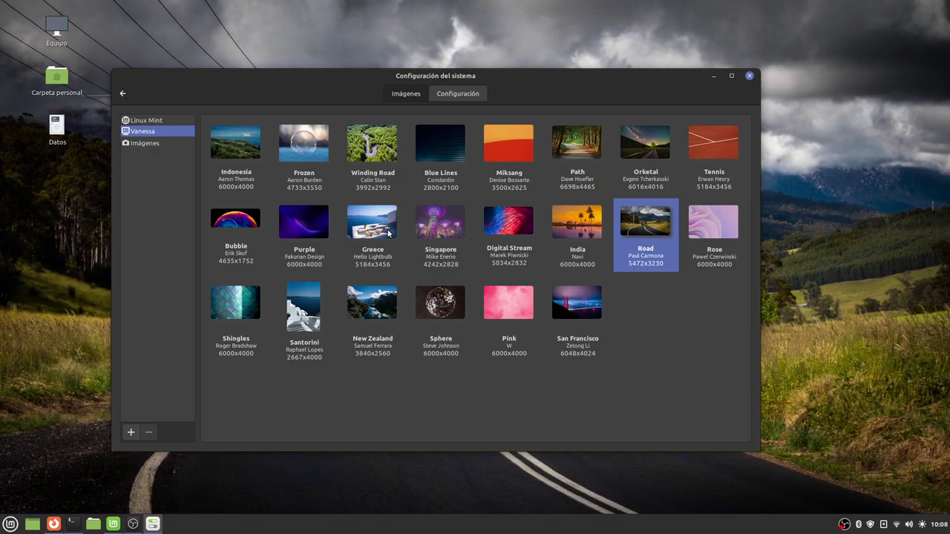
left_click(334, 222)
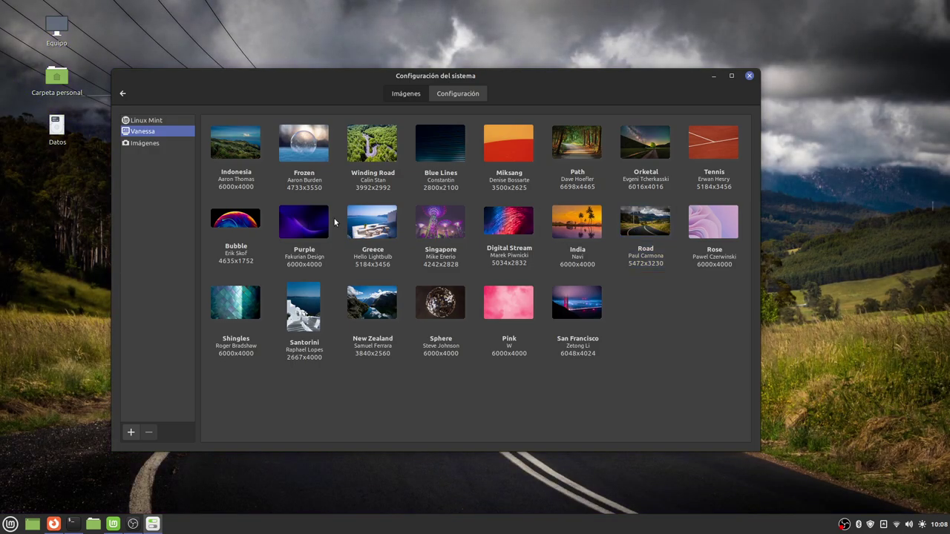
left_click(321, 225)
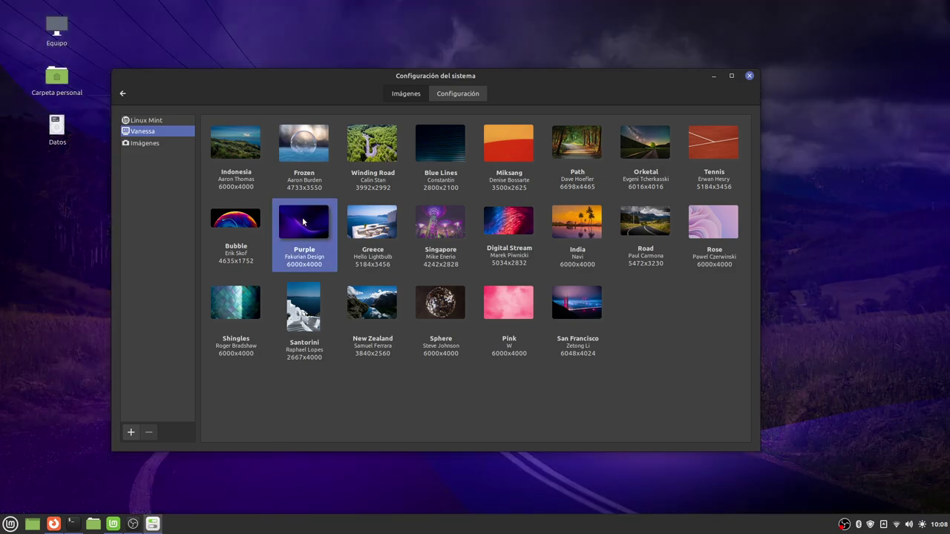
- Open Detalles de la cuenta, set the account image to the fox, and reposition the window
left_click(124, 94)
scroll(256, 227, "down", 2)
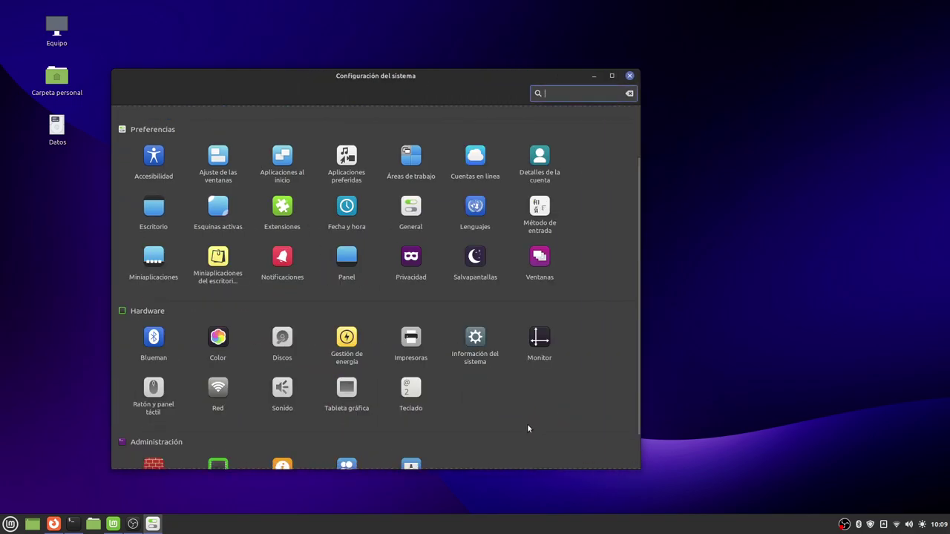
scroll(528, 428, "up", 2)
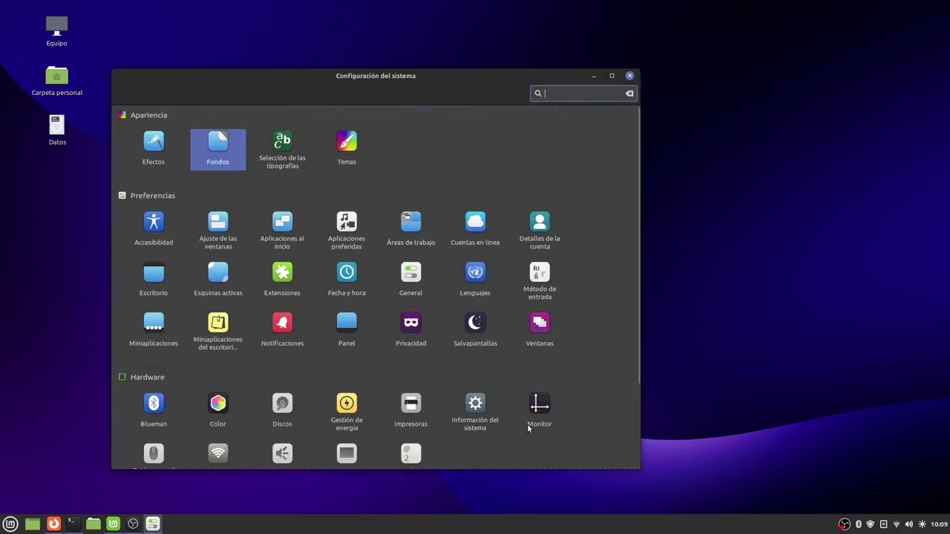
left_click(541, 224)
left_click(414, 159)
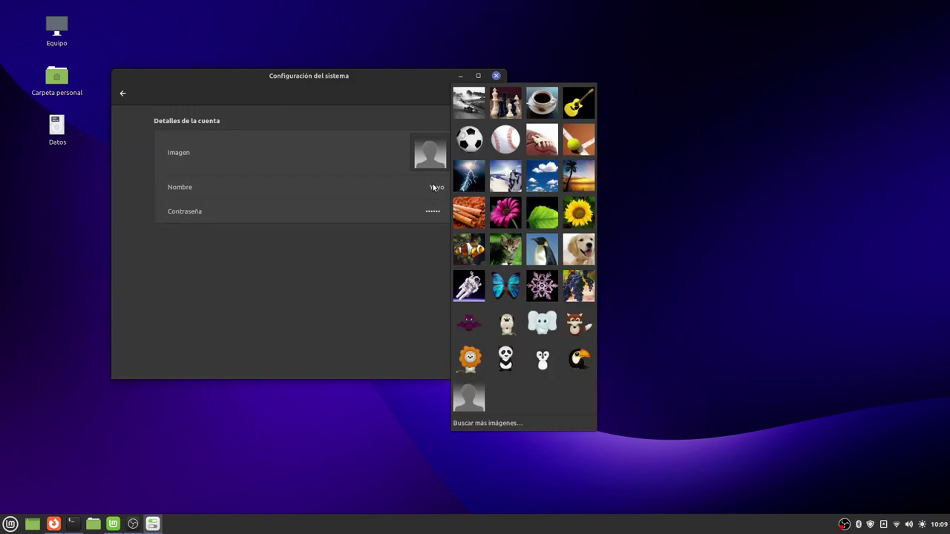
left_click(574, 327)
left_click_drag(293, 92, 412, 83)
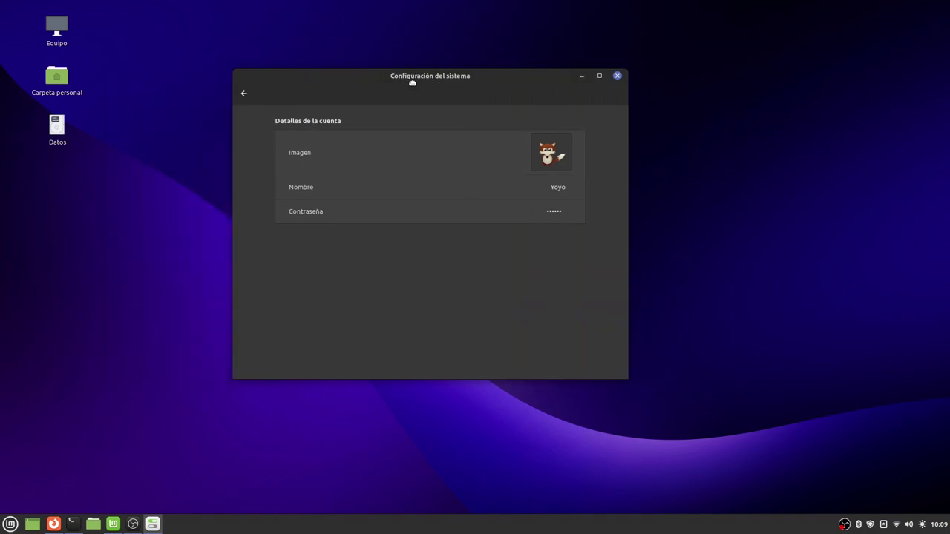
- Open Gestor de controladores from the Administración category, authenticate with the account password, check for additional drivers, and close it
left_click(245, 93)
scroll(349, 260, "down", 2)
scroll(348, 261, "down", 8)
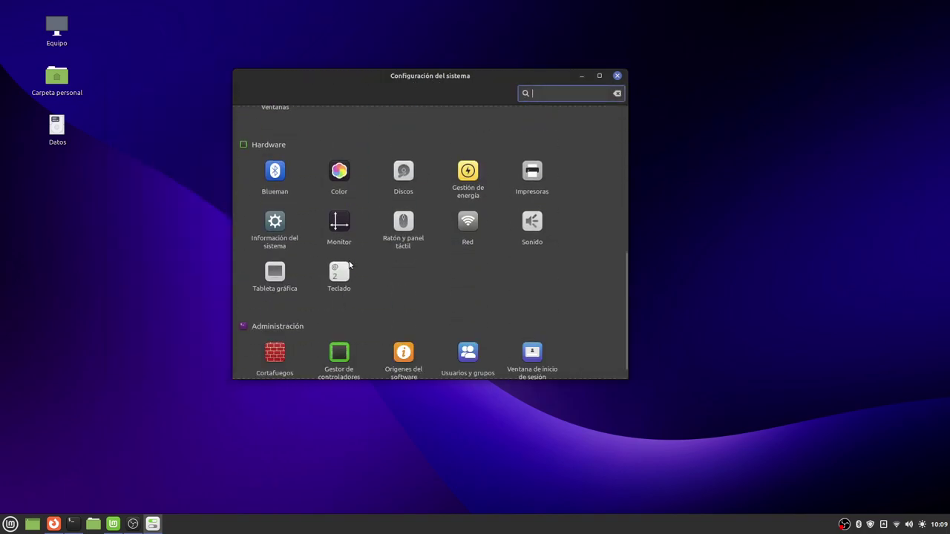
scroll(350, 266, "down", 1)
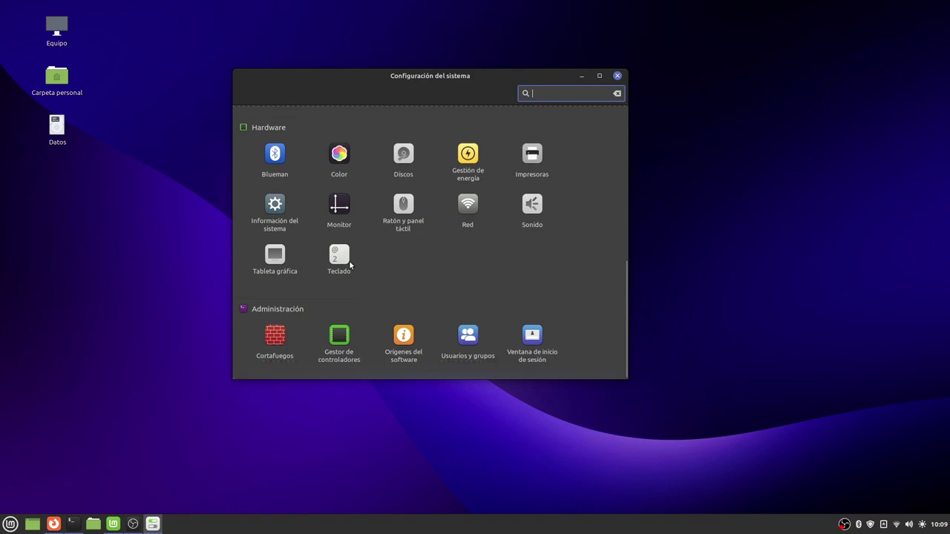
left_click(340, 346)
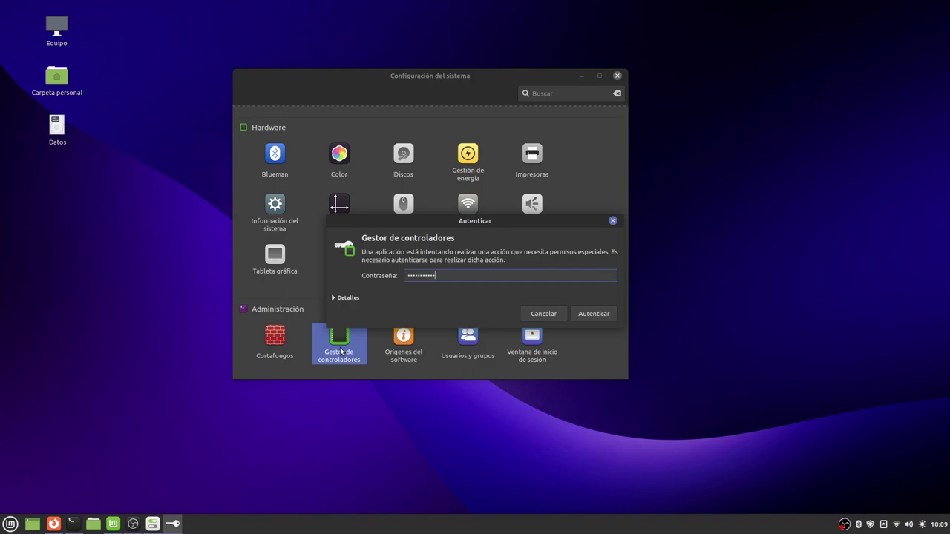
key("Return")
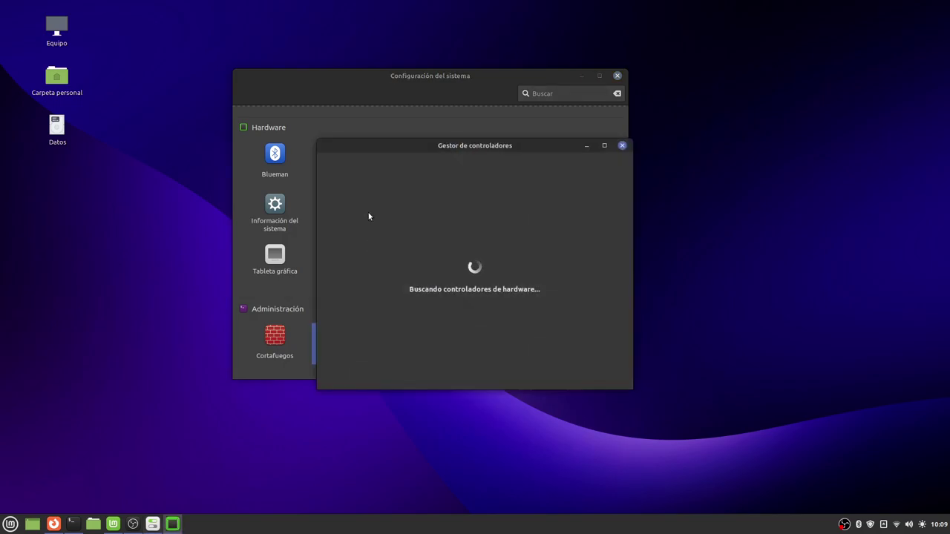
left_click_drag(407, 149, 582, 190)
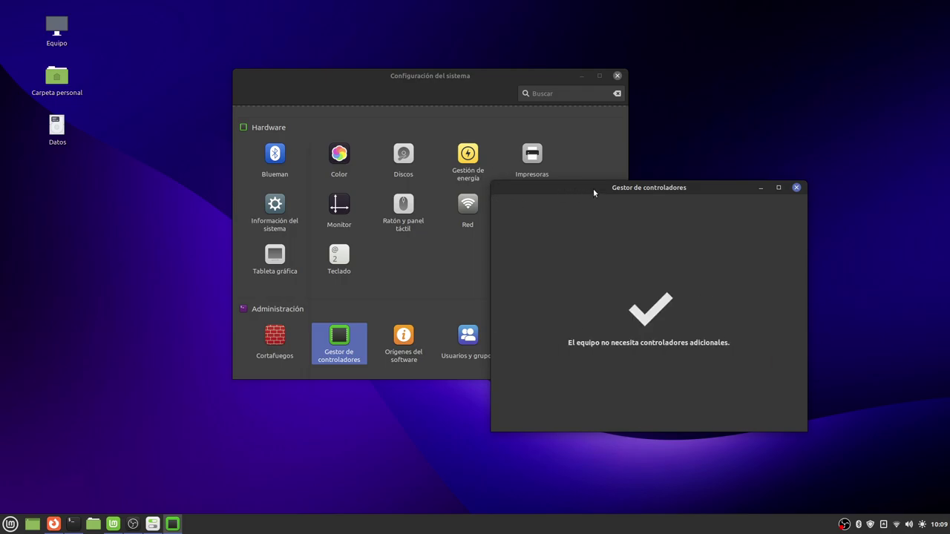
left_click(796, 187)
- Reposition and enlarge the system settings window to review its categories, and close it
left_click_drag(412, 83, 317, 50)
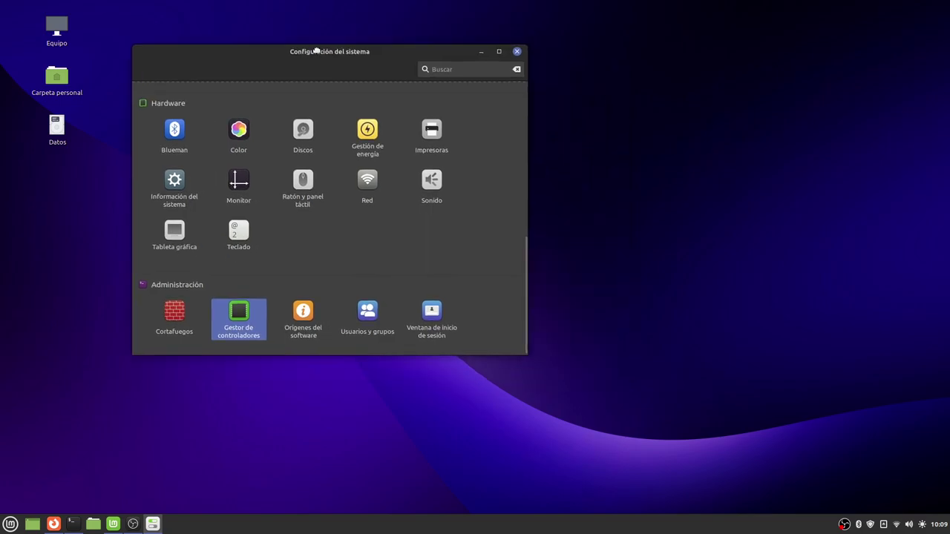
left_click_drag(524, 351, 751, 446)
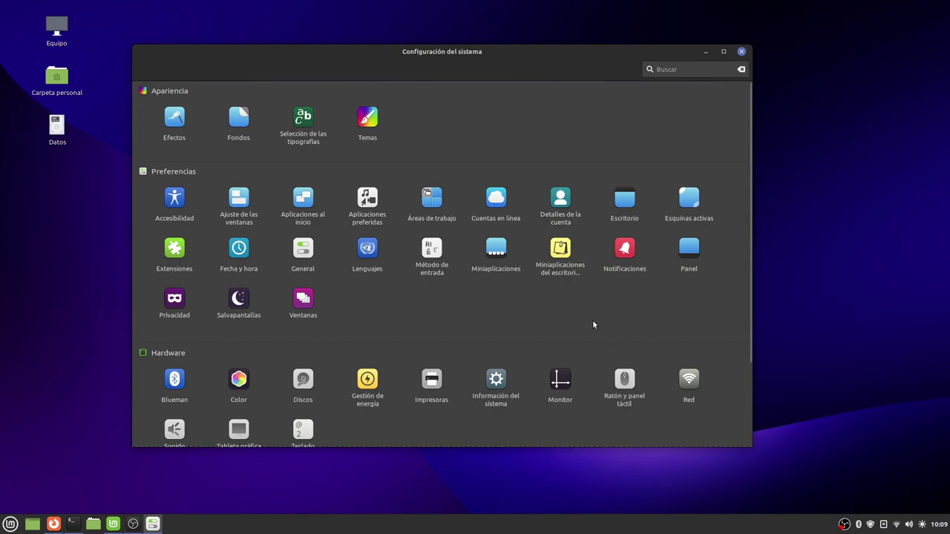
left_click(741, 51)
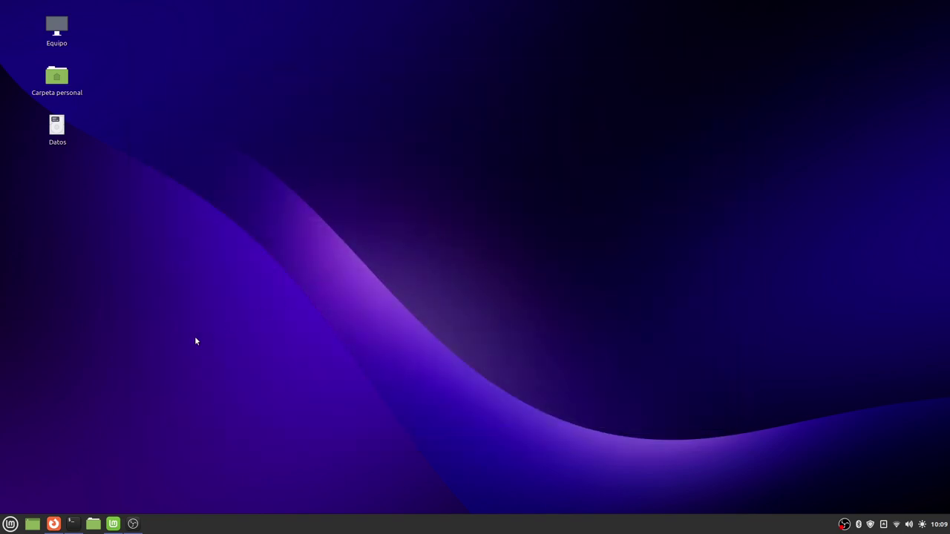
- Review the installed applications in the Mint menu category by category, from Accesorios through Sonido y vídeo to Administración and Preferencias, and close it
left_click(10, 524)
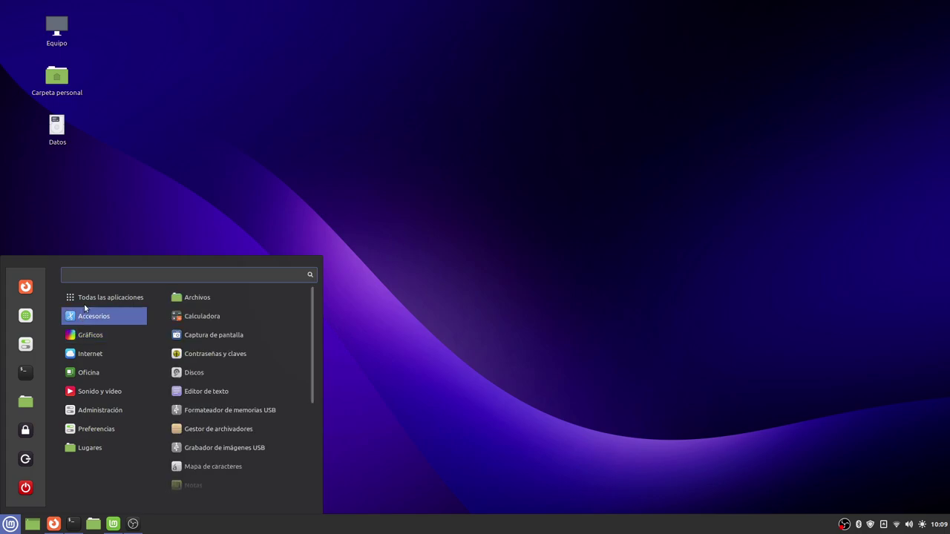
mouse_move(108, 316)
scroll(235, 351, "down", 3)
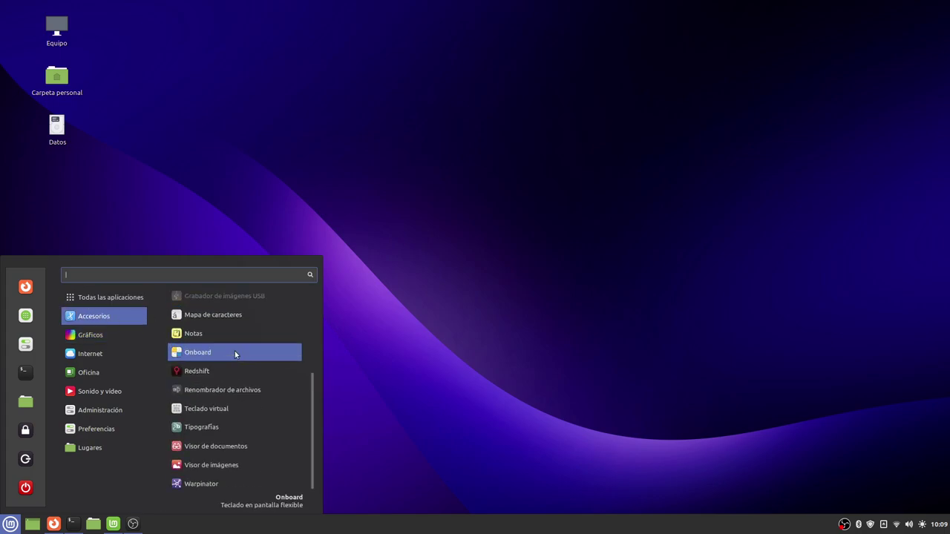
mouse_move(112, 334)
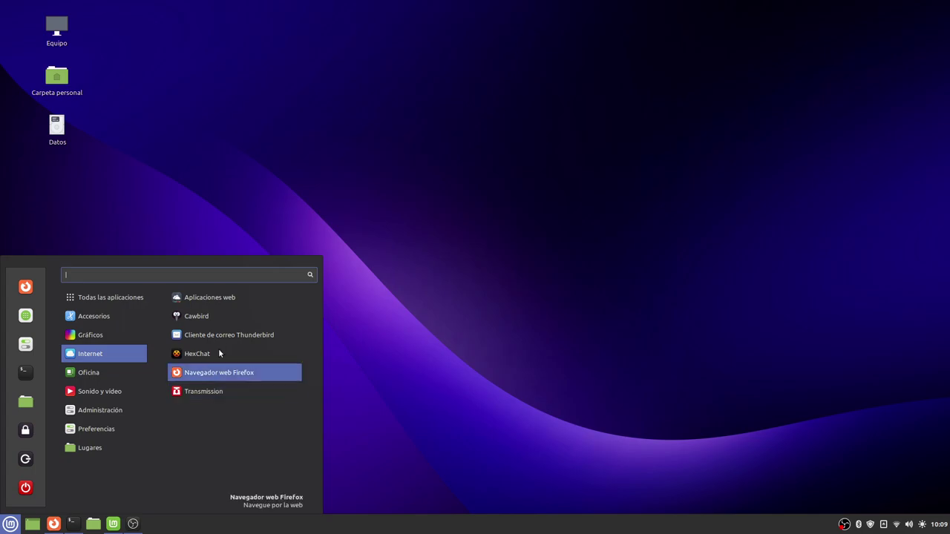
mouse_move(130, 378)
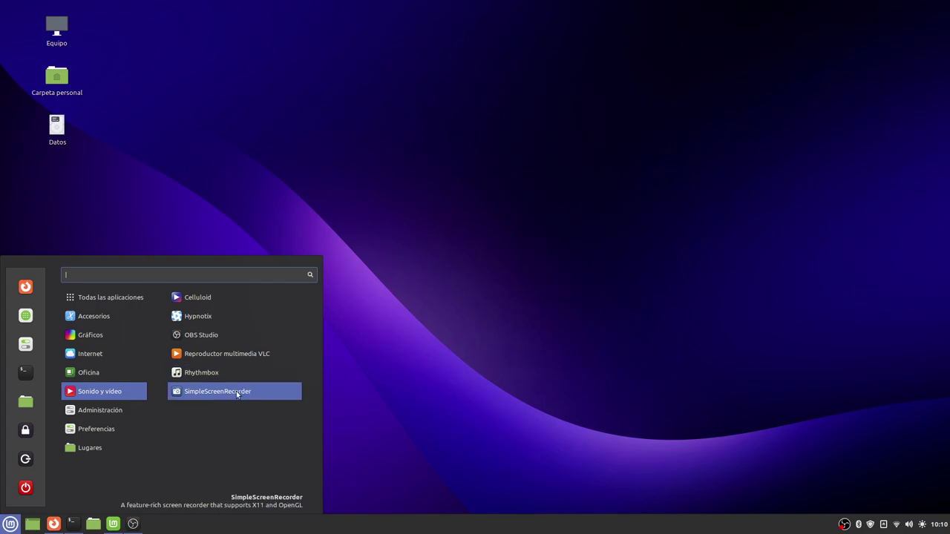
mouse_move(112, 411)
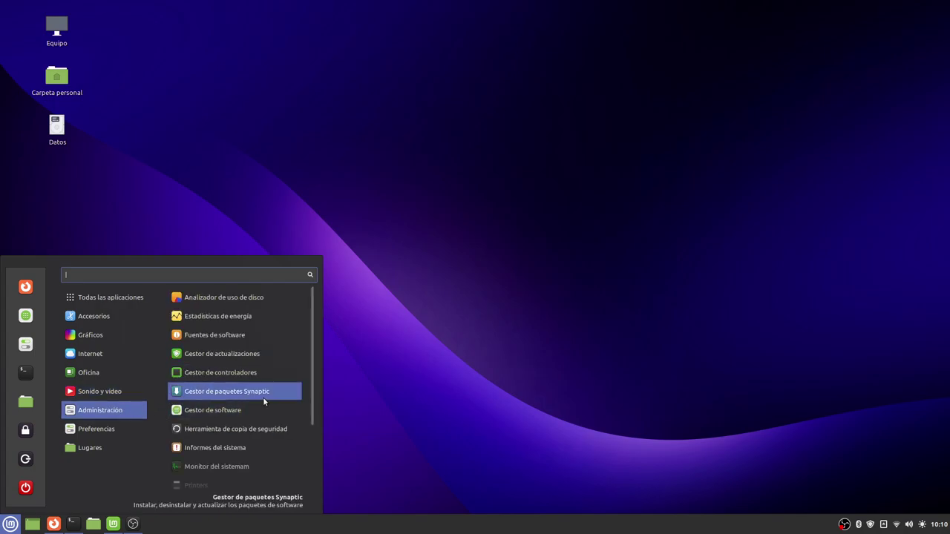
scroll(263, 392, "down", 3)
scroll(263, 392, "up", 3)
scroll(264, 395, "down", 3)
mouse_move(104, 431)
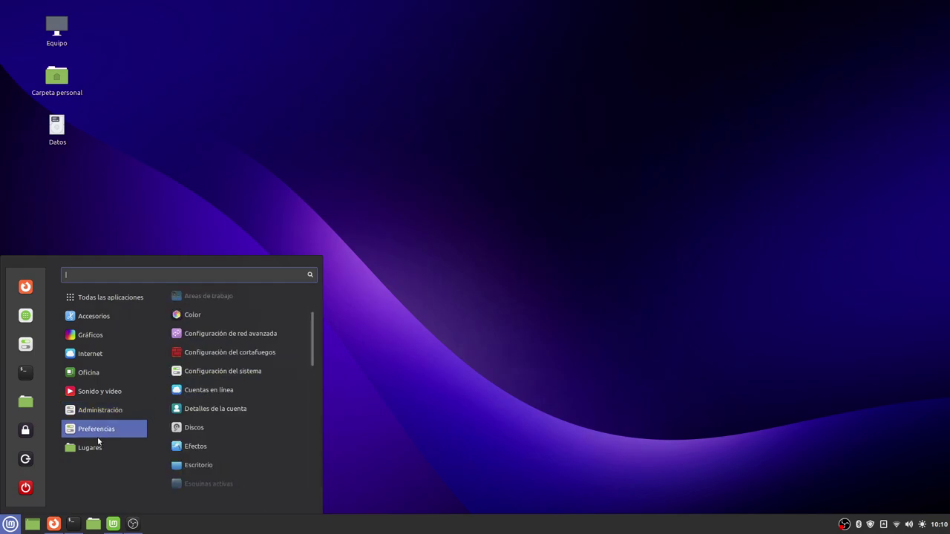
left_click(372, 191)
- Open Carpeta personal from the desktop, and reposition and shrink its window
double_click(56, 77)
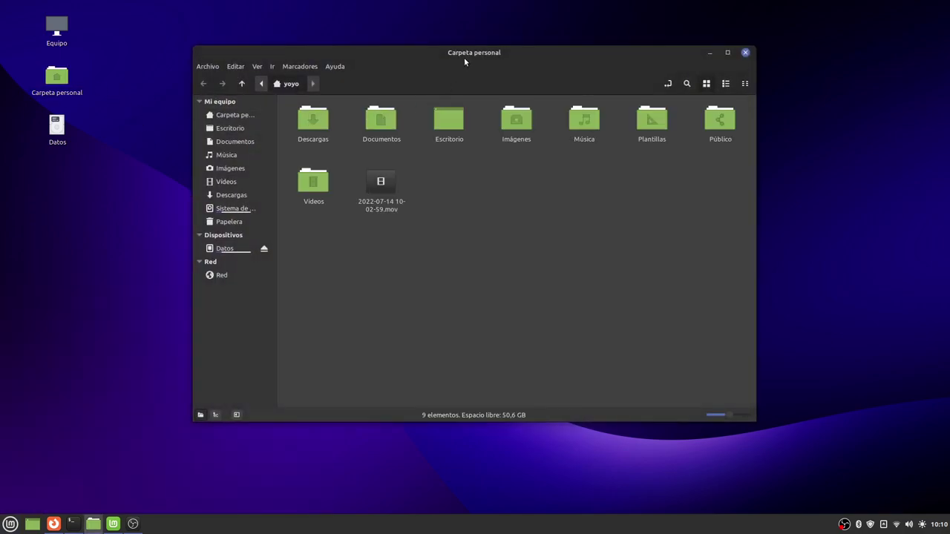
left_click_drag(463, 57, 420, 74)
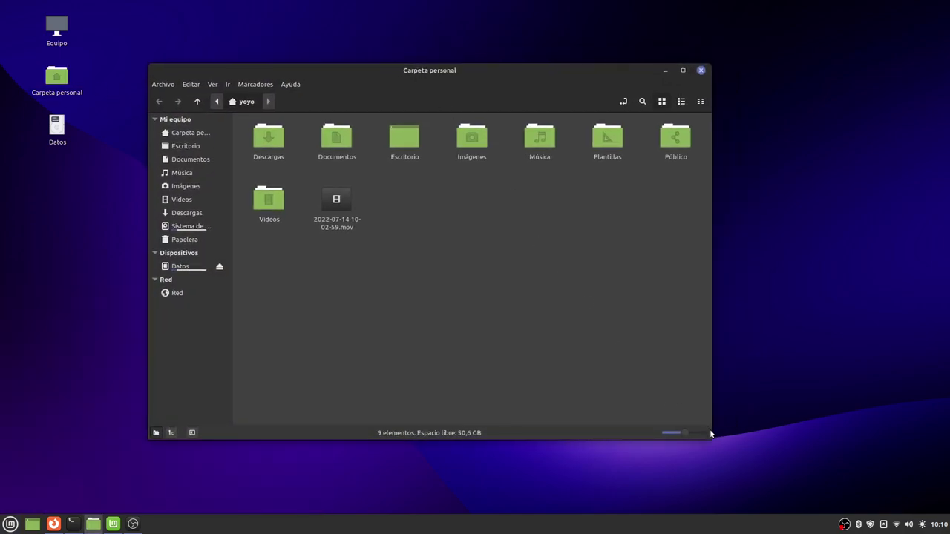
left_click_drag(707, 435, 562, 364)
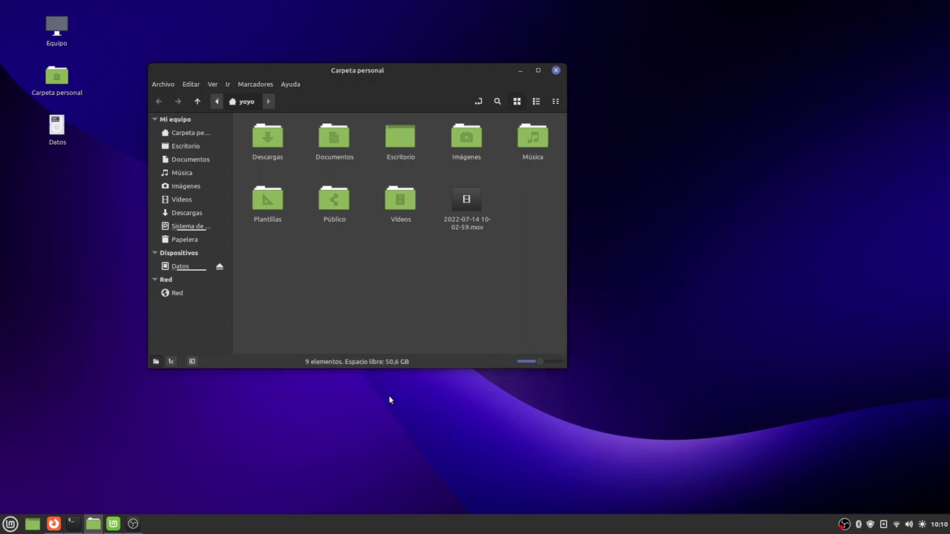
- Bring up the terminal with the neofetch and inxi -S output and arrange it alongside the Carpeta personal window
left_click(72, 524)
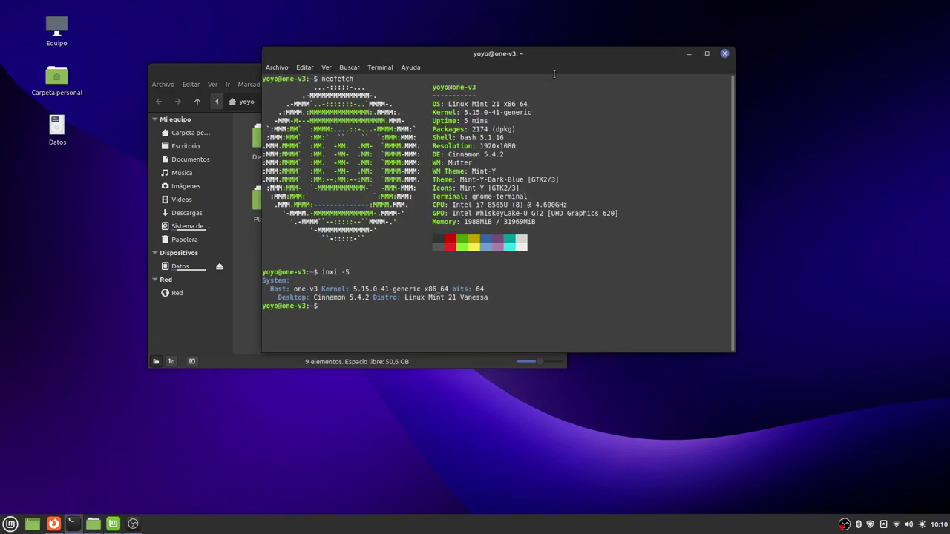
left_click_drag(552, 56, 692, 184)
left_click_drag(406, 75, 366, 48)
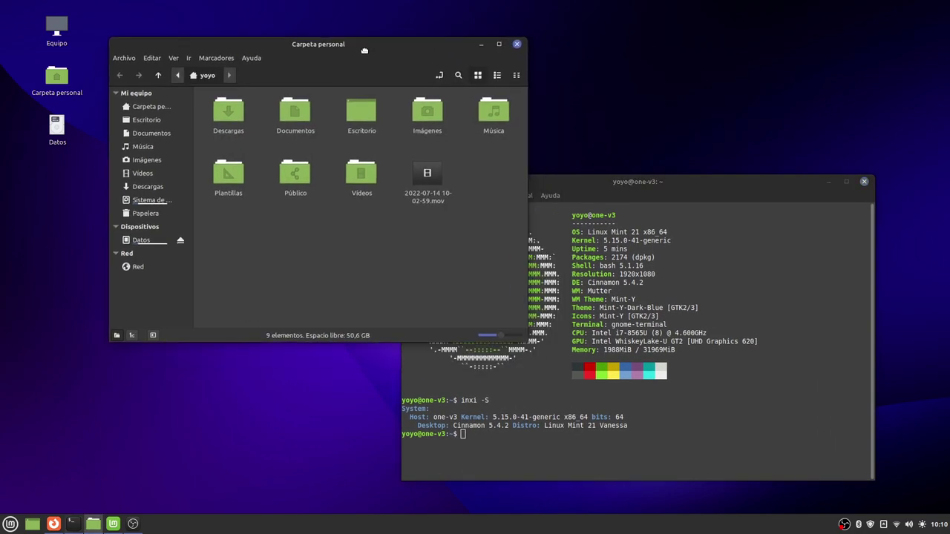
left_click_drag(608, 184, 547, 184)
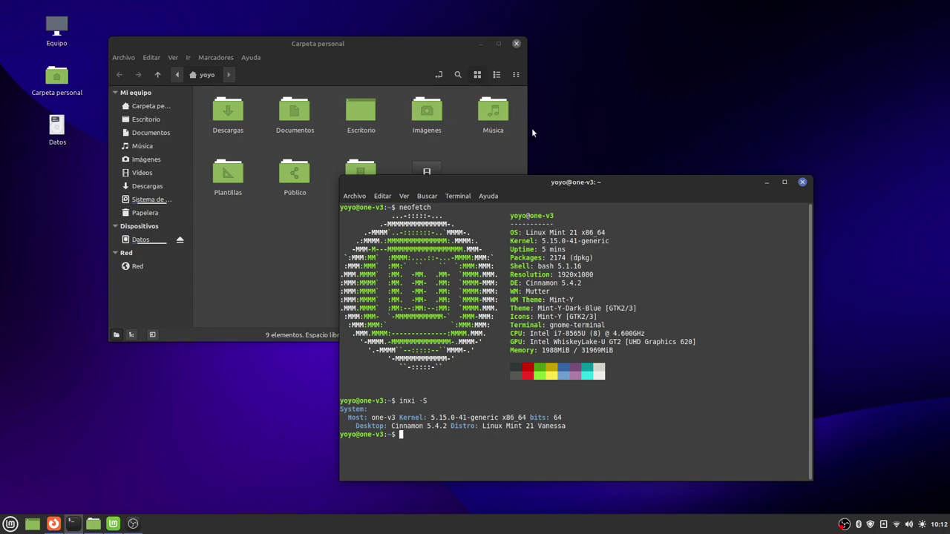
- Minimize the Carpeta personal window and place the terminal near the middle of the desktop
left_click(433, 44)
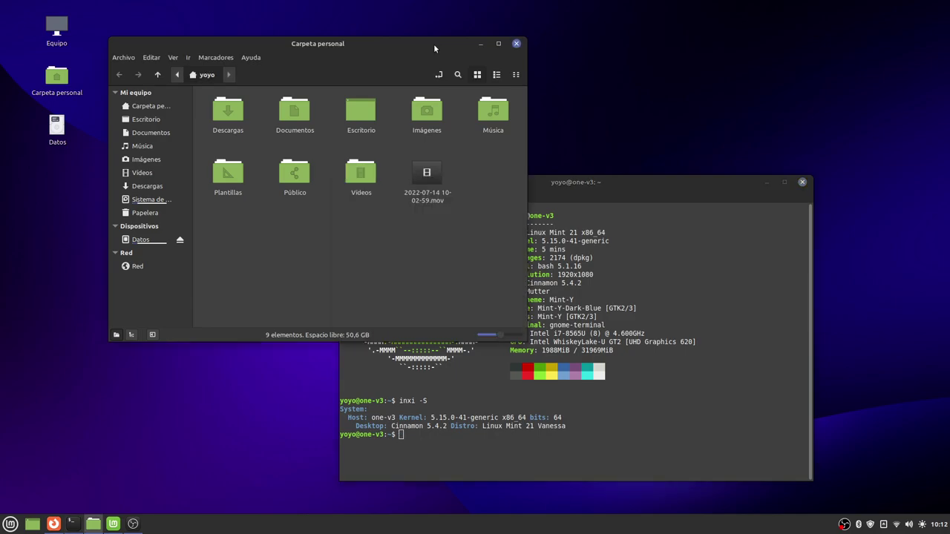
left_click(481, 45)
left_click_drag(585, 187, 459, 139)
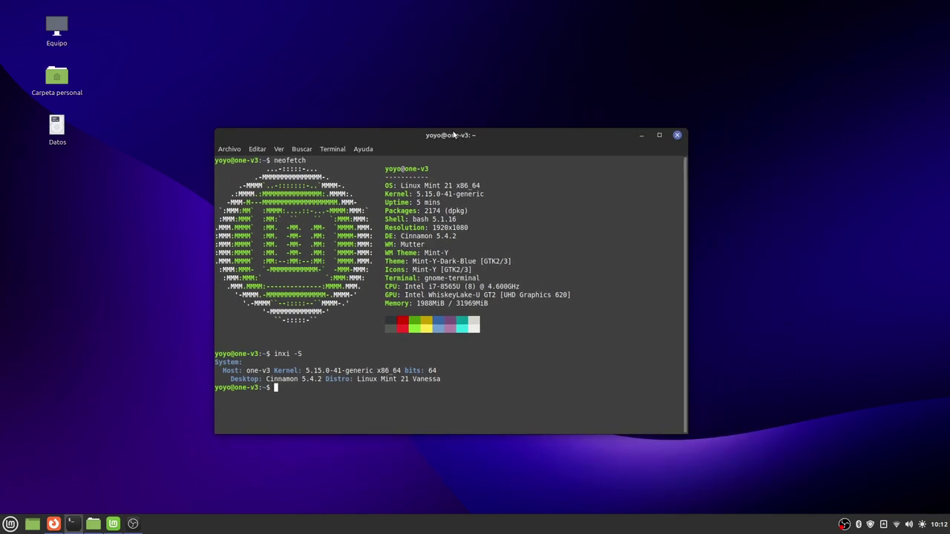
left_click(641, 135)
left_click(93, 524)
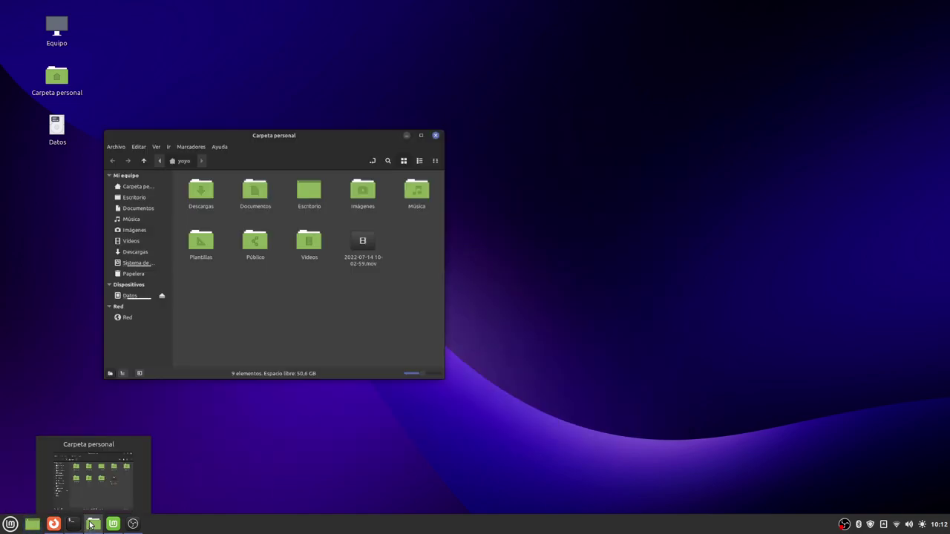
double_click(427, 113)
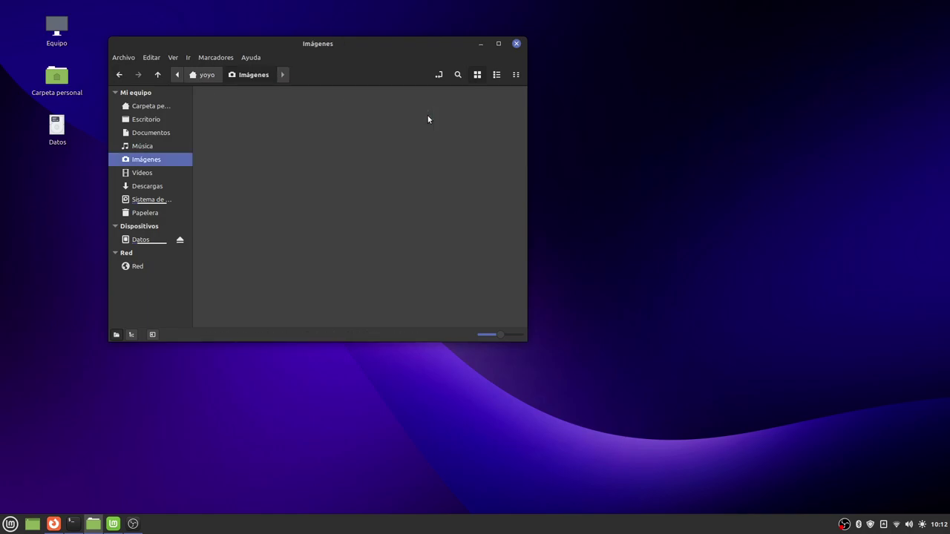
double_click(227, 117)
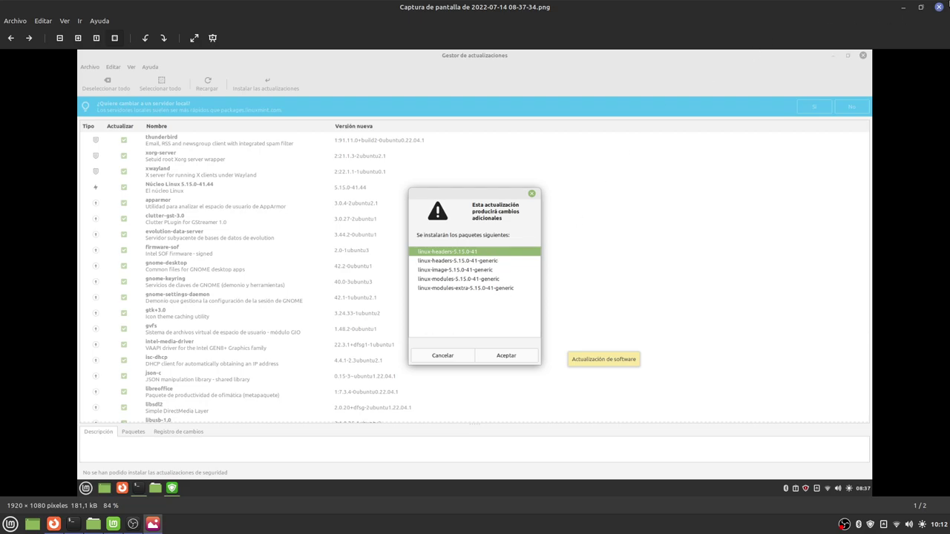
left_click(939, 6)
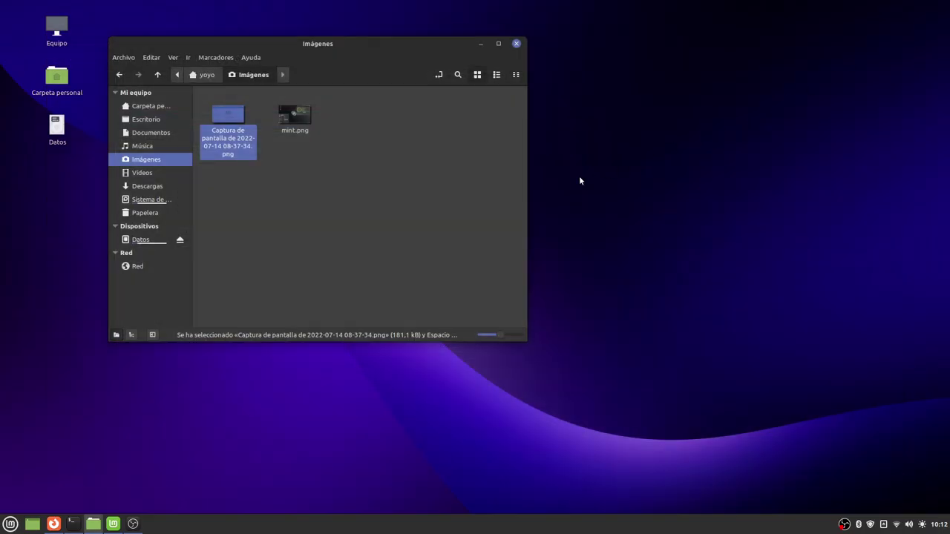
left_click(517, 43)
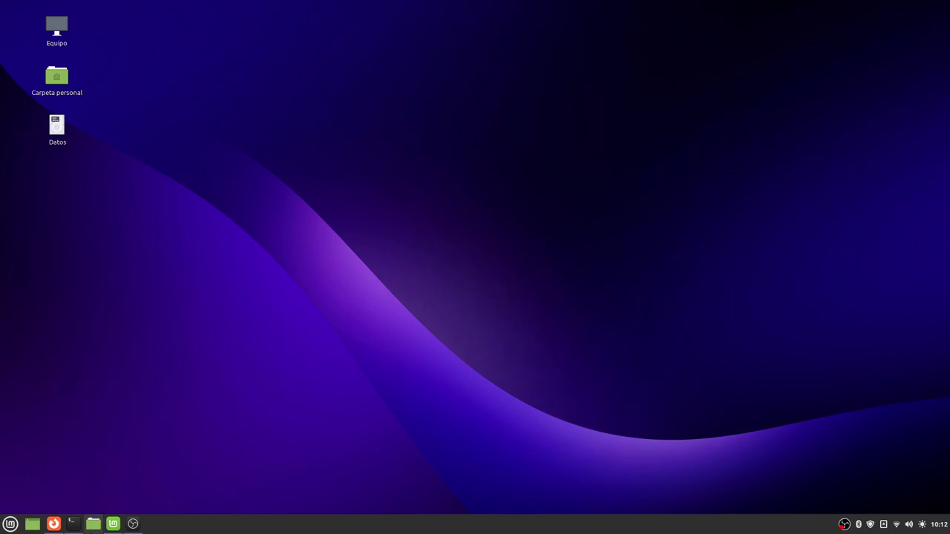
- Bring up OBS and the terminal with the neofetch output, and offset the two windows so that both show on the desktop
left_click(133, 524)
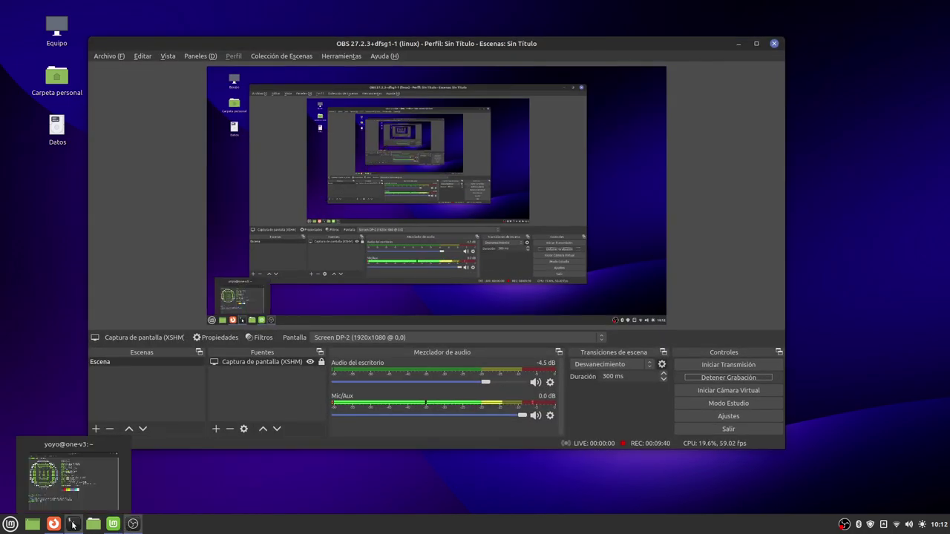
left_click(72, 524)
left_click_drag(436, 136, 227, 31)
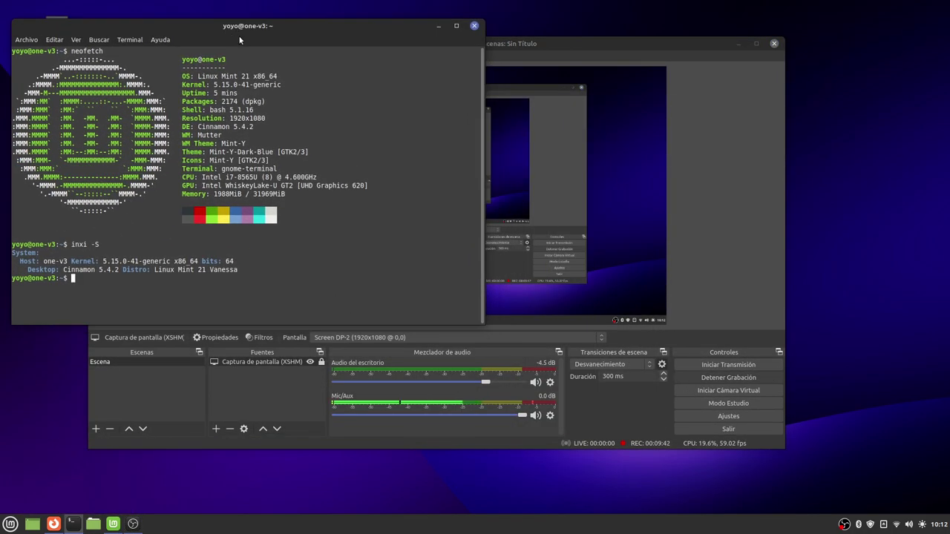
left_click_drag(533, 42, 626, 75)
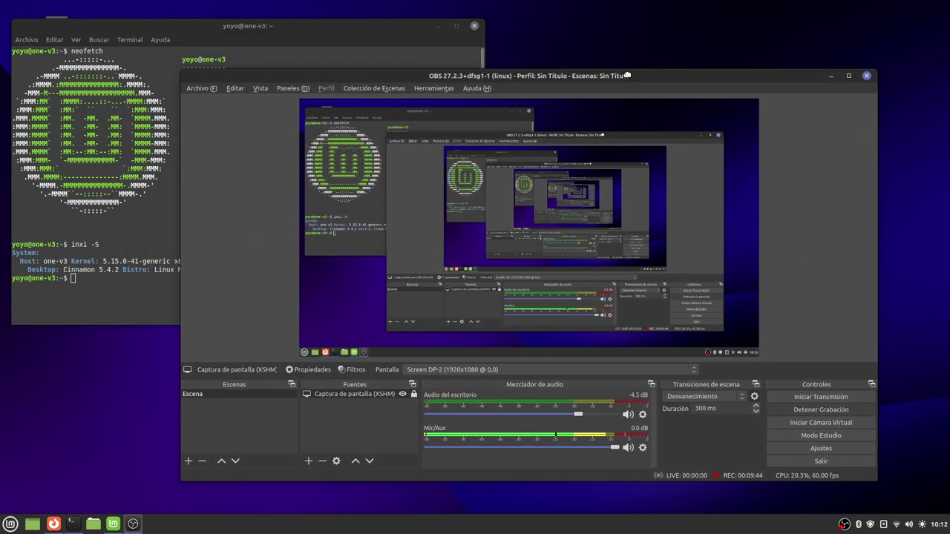